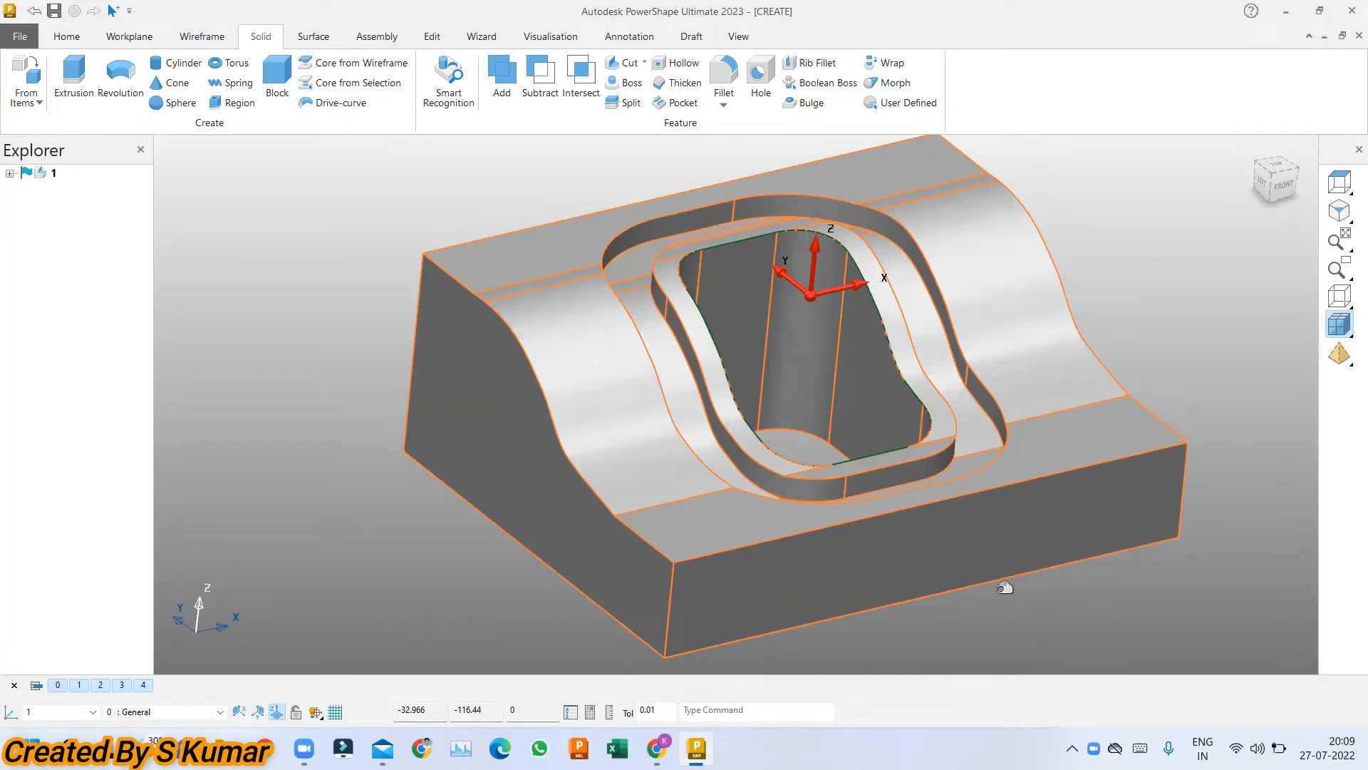
Delete the groove feature around the pocket from the solid's feature tree.
click(9, 173)
click(72, 189)
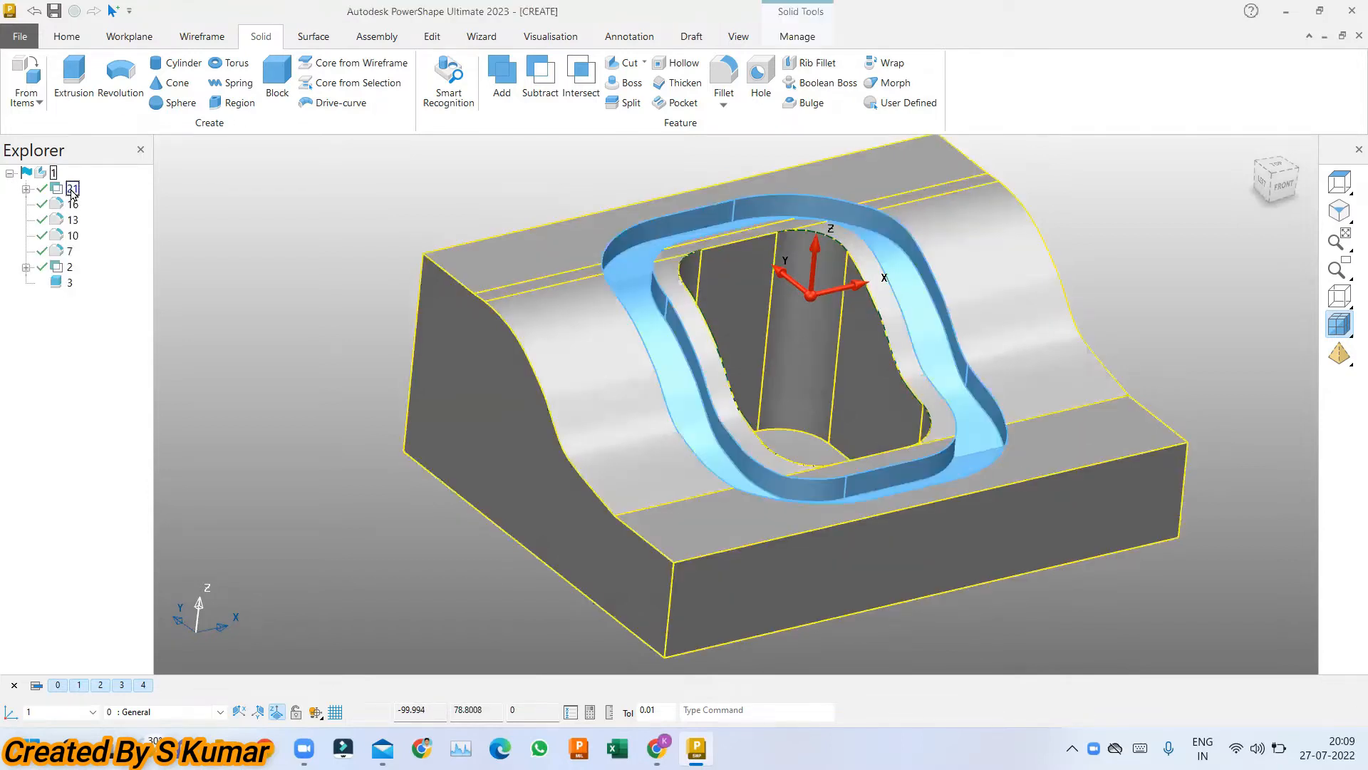
shift+click(69, 253)
right_click(70, 253)
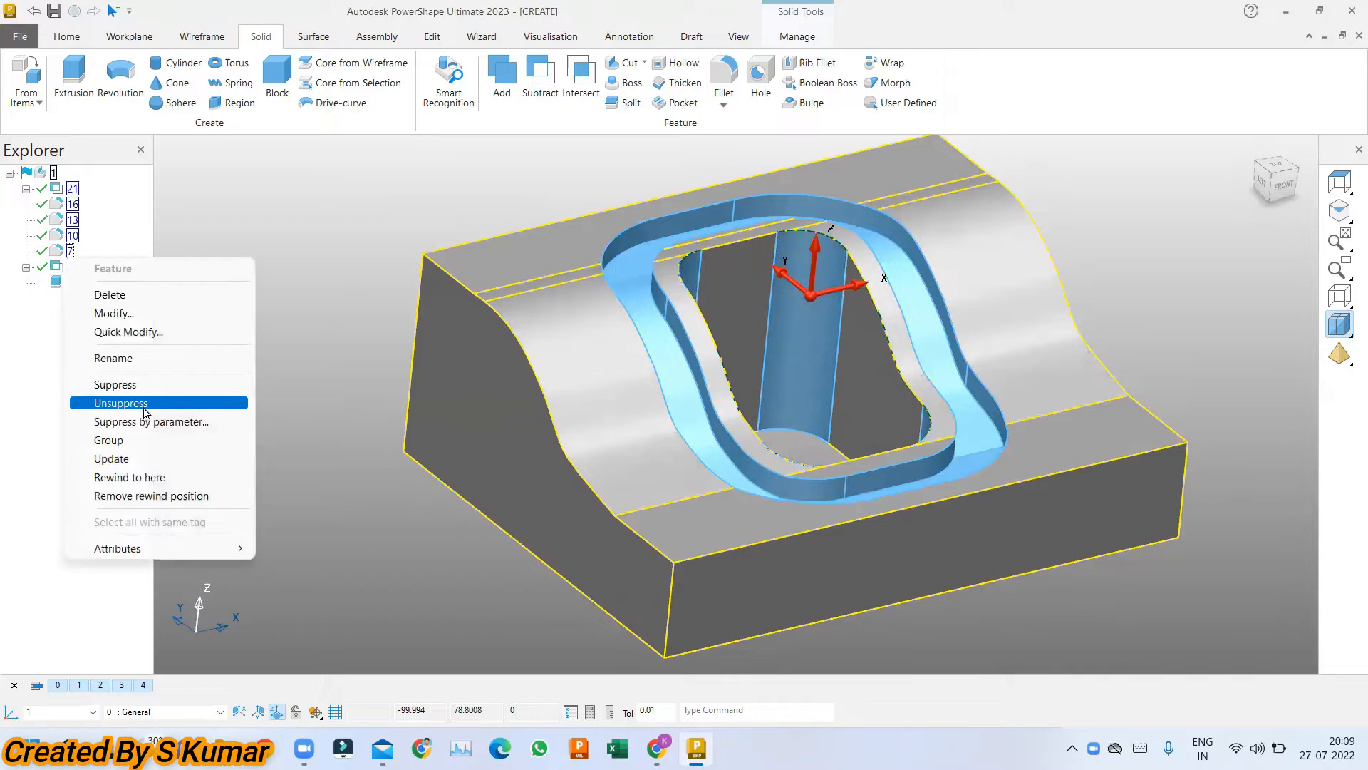
click(73, 189)
right_click(74, 190)
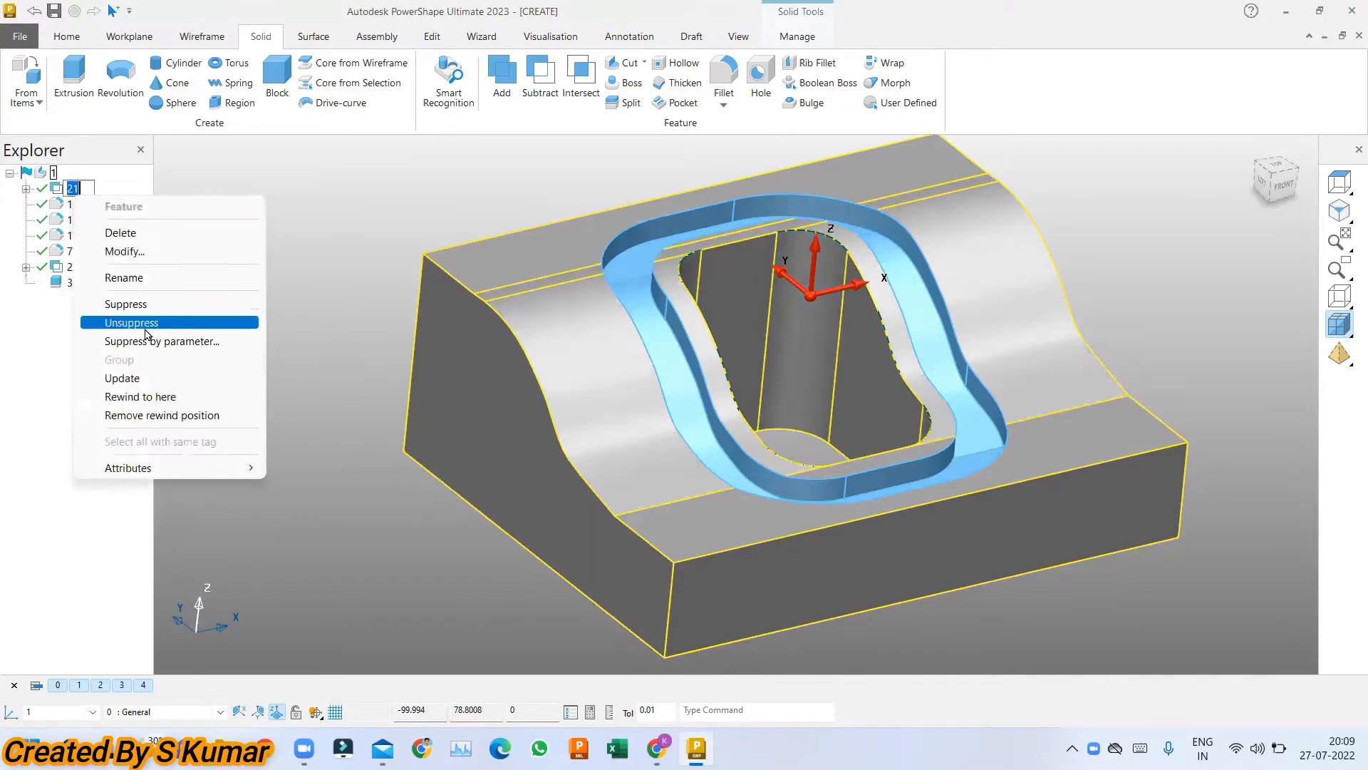
click(140, 234)
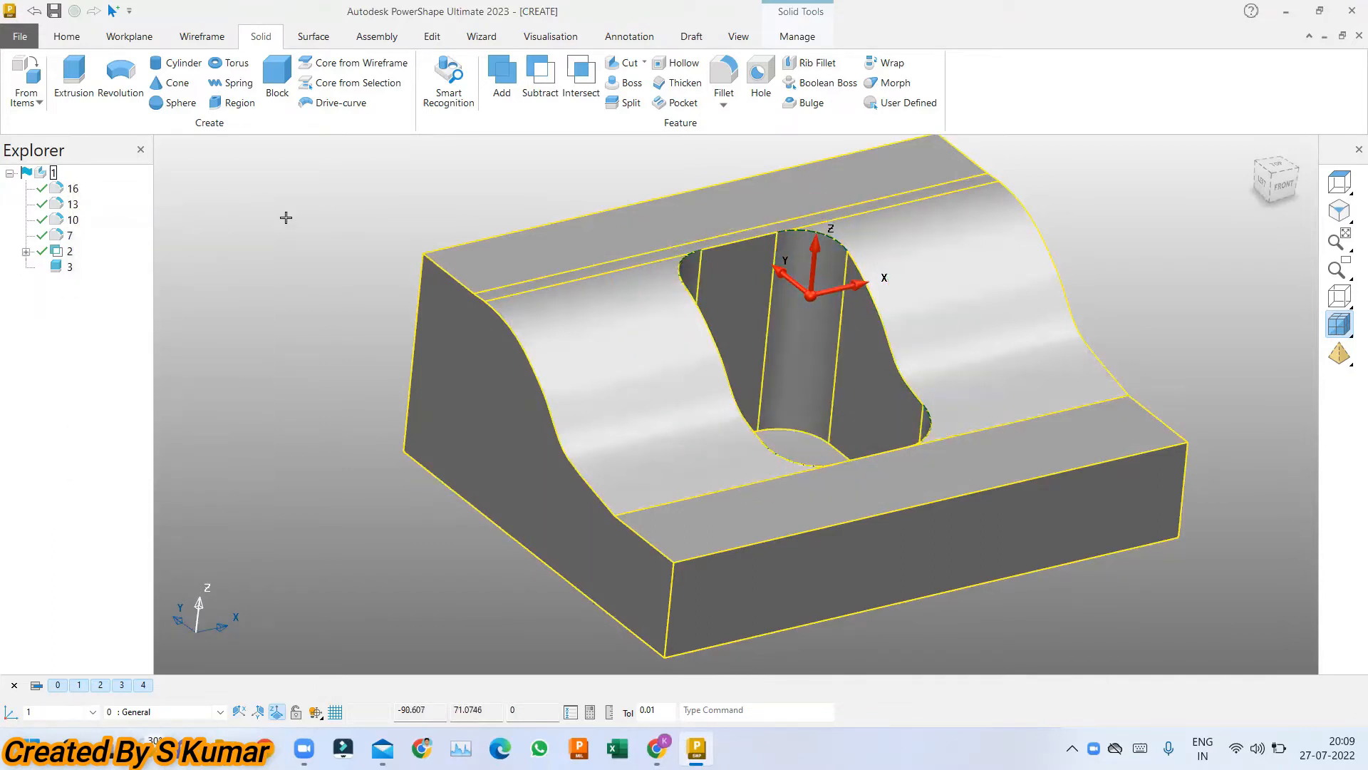
Create a closed composite curve along the upper edge of the pocket in the curved face.
mouse_move(654, 255)
middle_down()
mouse_move(772, 261)
mouse_move(877, 294)
middle_up()
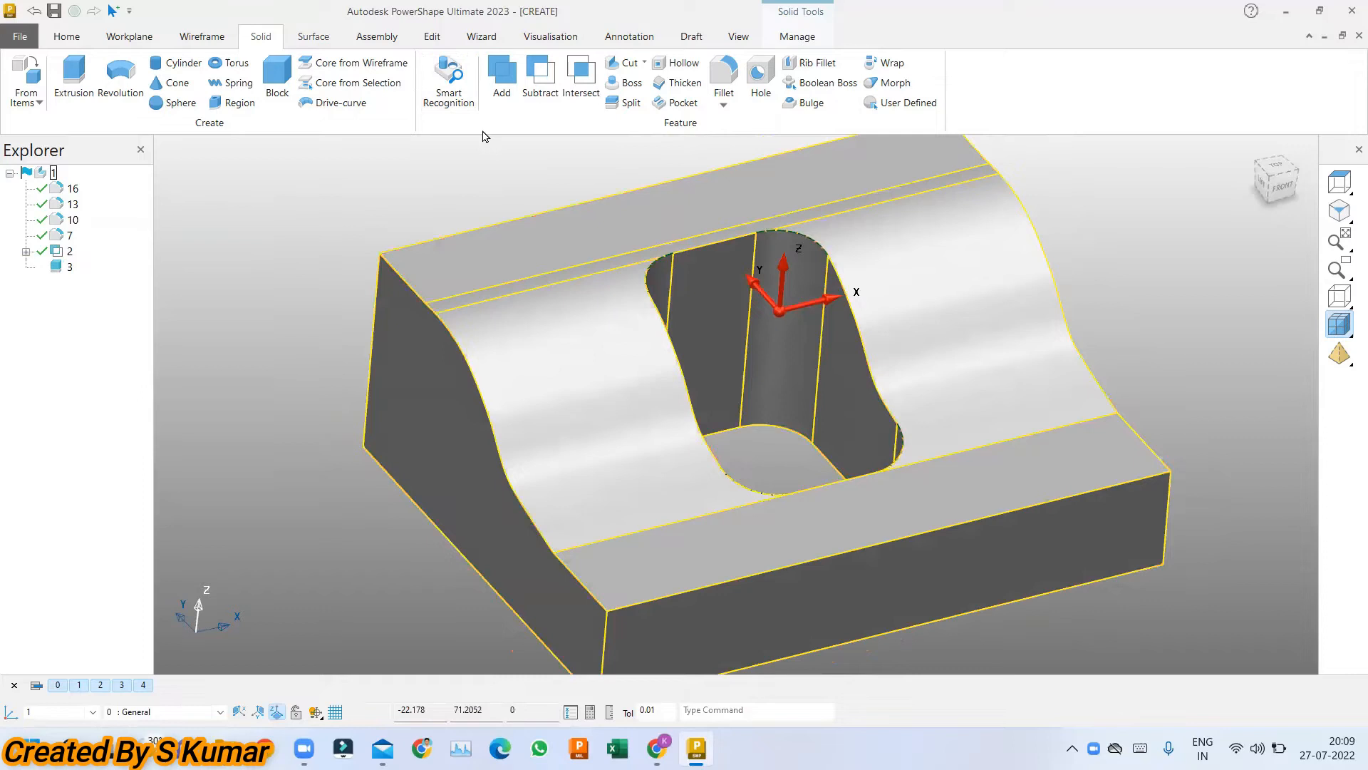
click(202, 36)
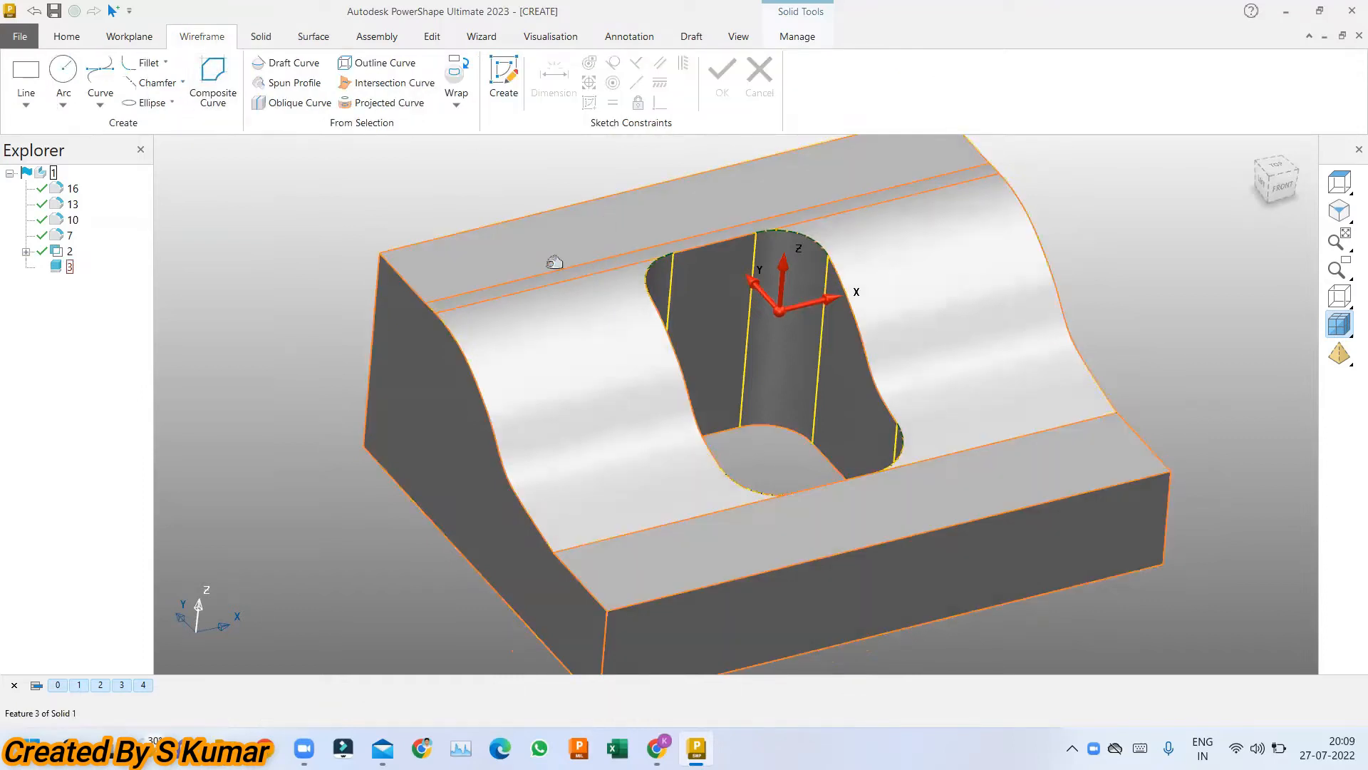
click(212, 79)
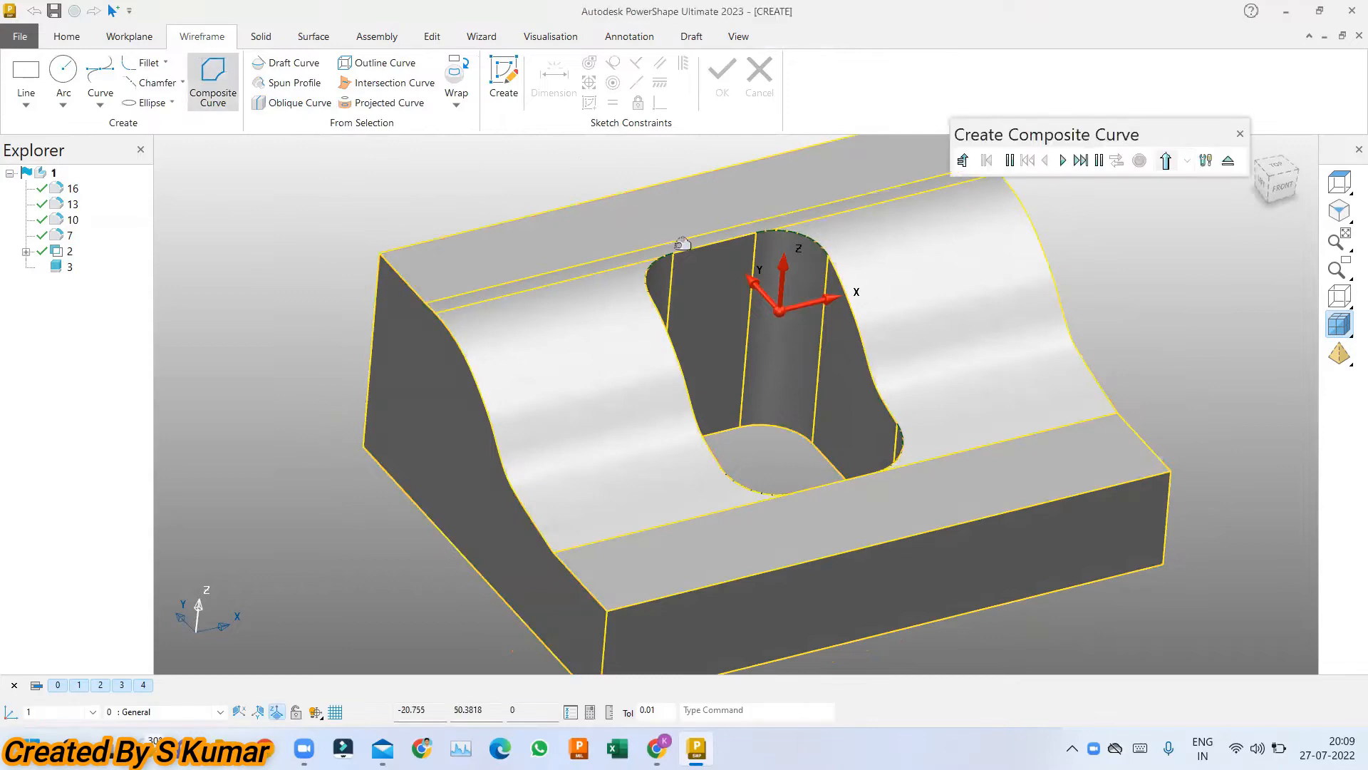
click(704, 242)
click(642, 279)
click(905, 440)
click(873, 374)
click(822, 233)
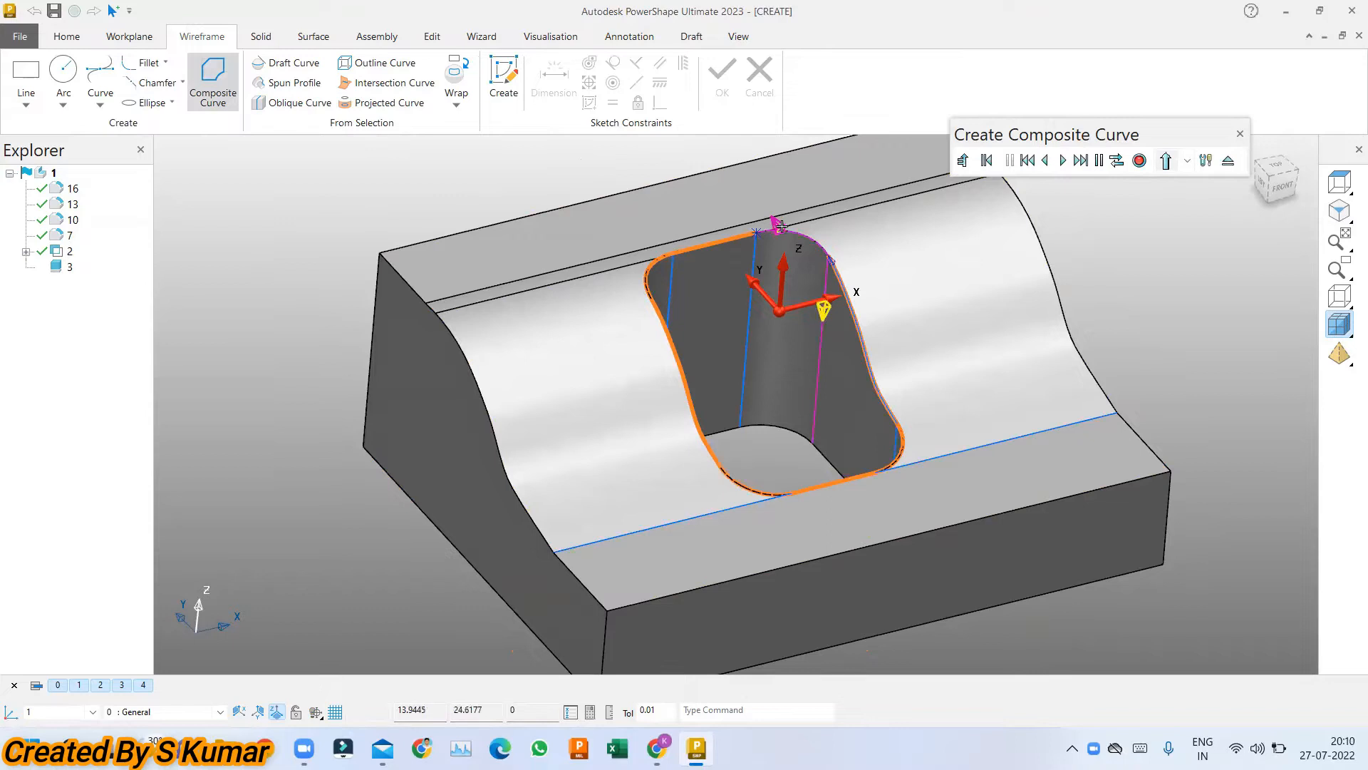
click(1140, 161)
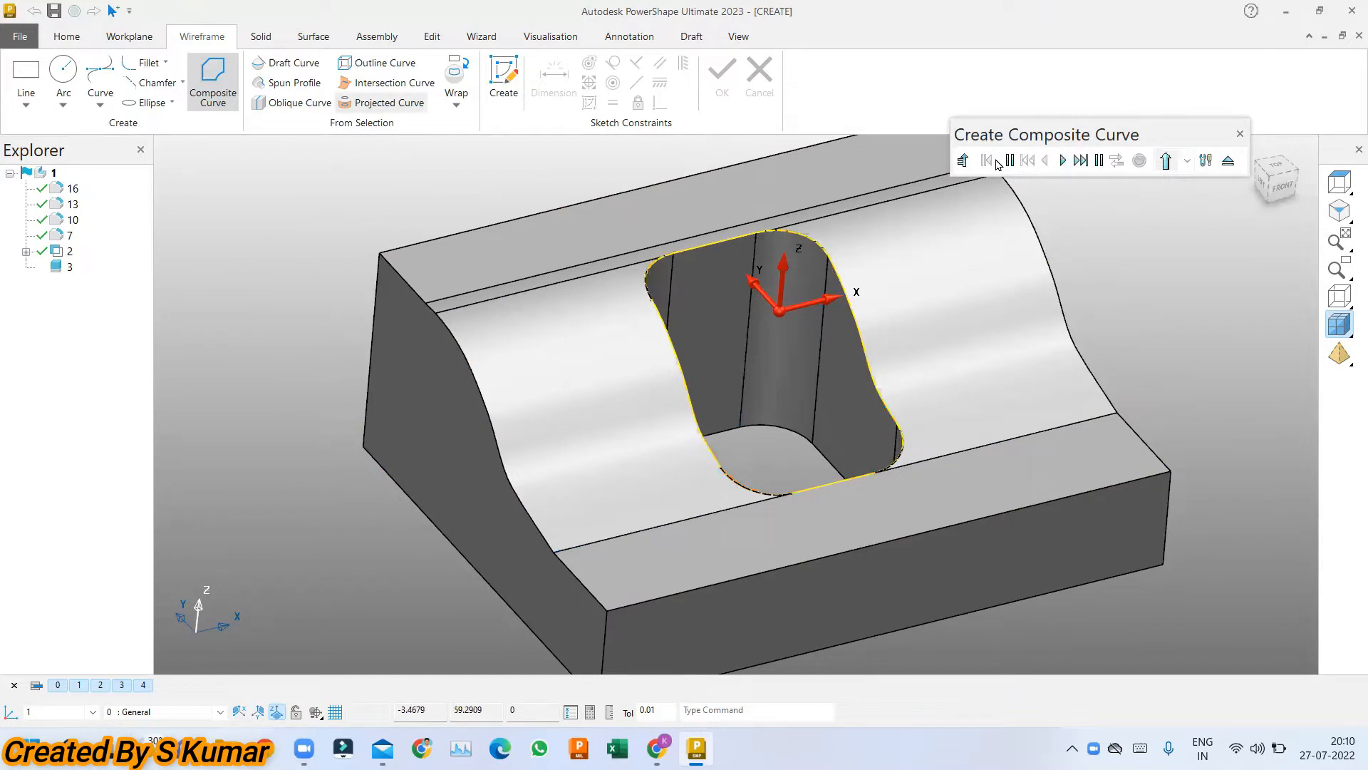
Offset the pocket edge curve outward by 5, keeping the original curve.
click(431, 36)
click(216, 78)
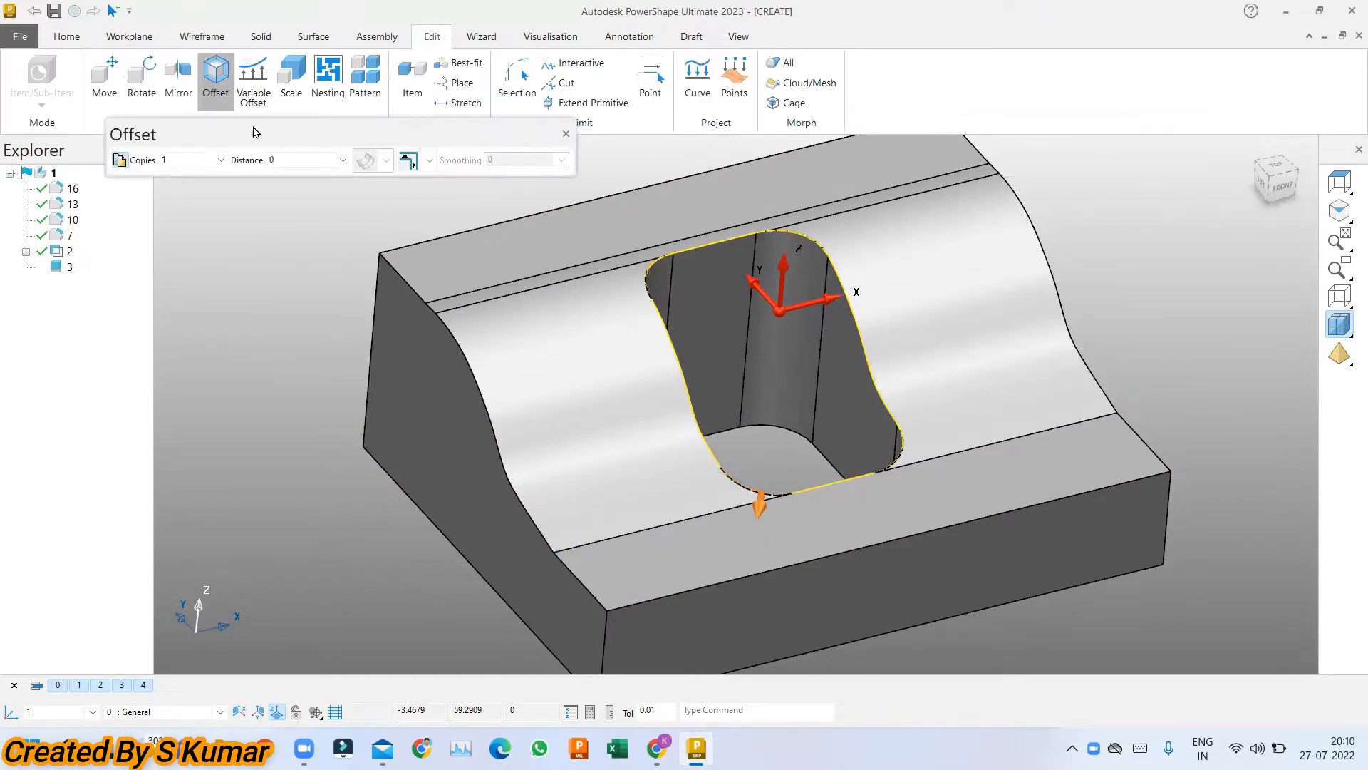
click(309, 162)
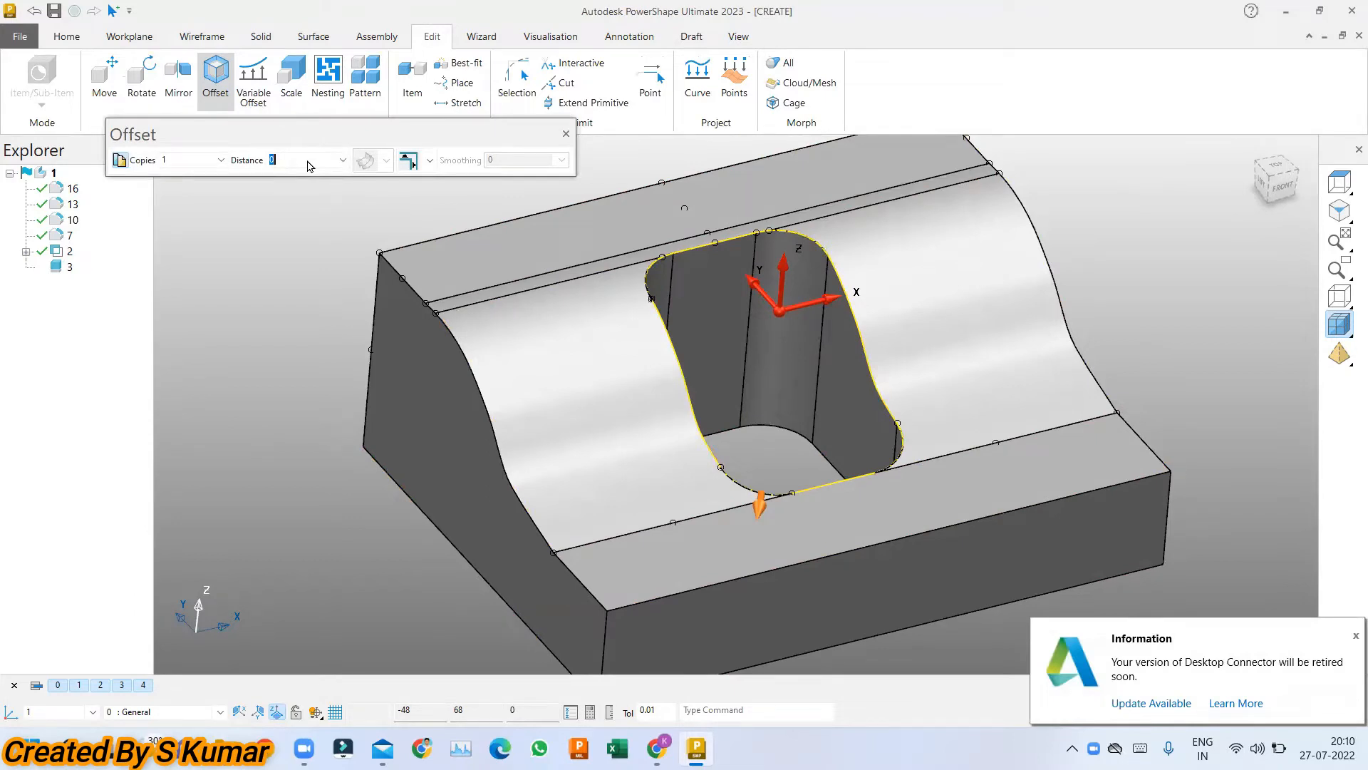
text(5)
key(Return)
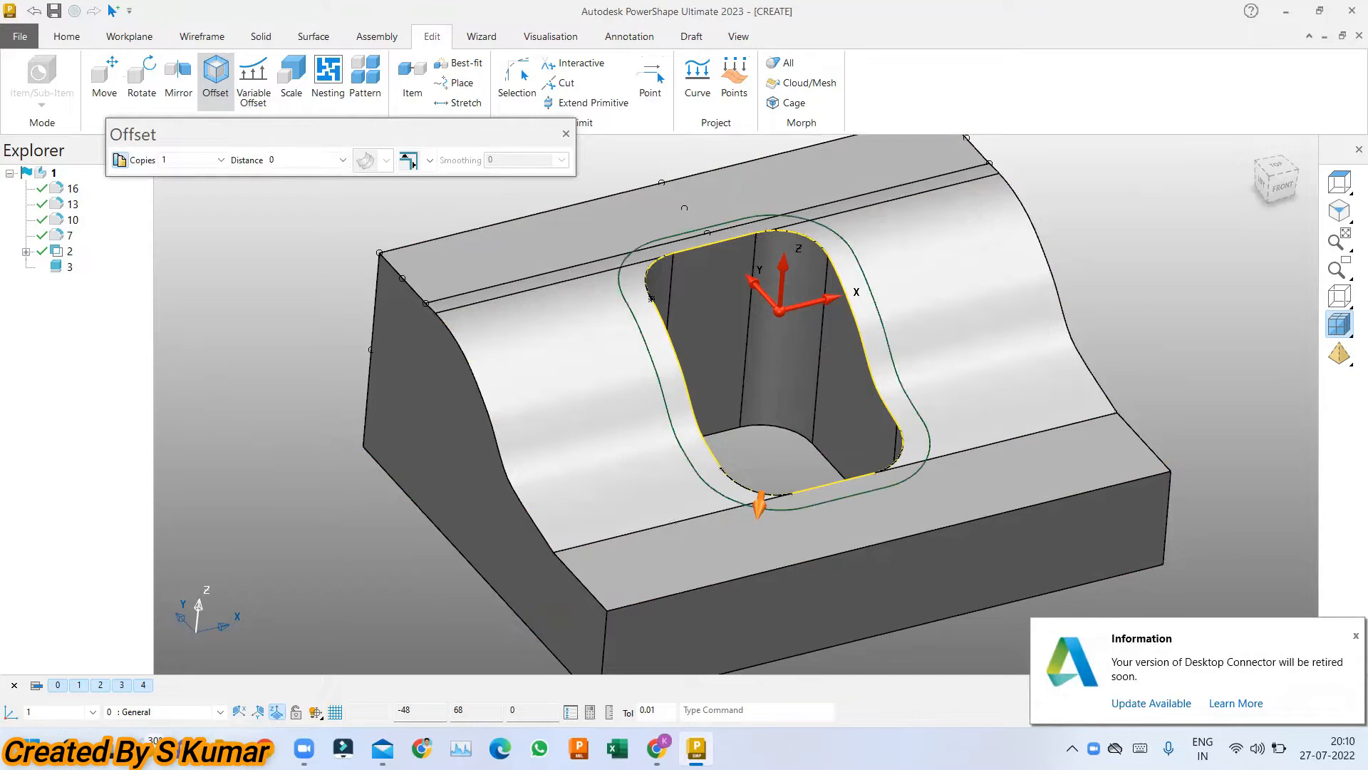
click(565, 135)
Offset the new outer curve outward once more to add a second curve around the pocket.
click(645, 329)
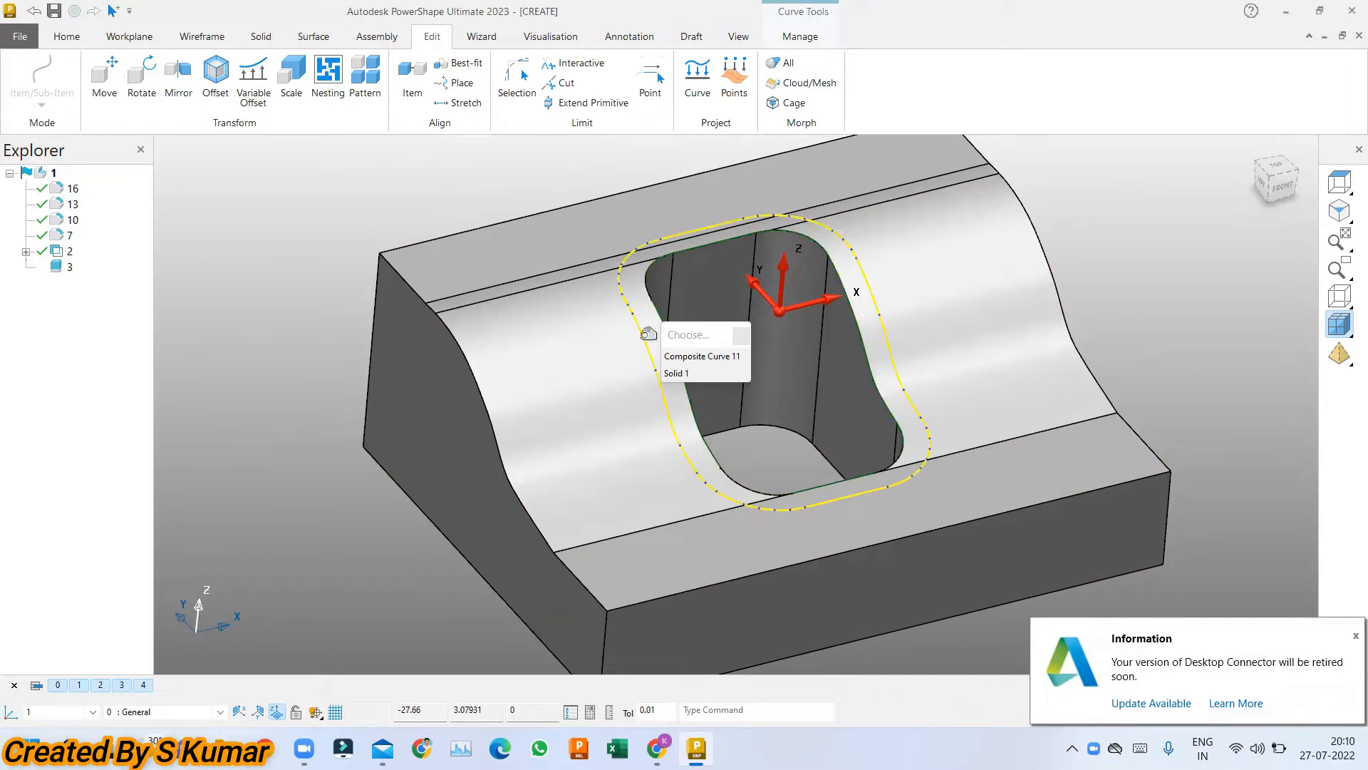
click(214, 86)
click(303, 165)
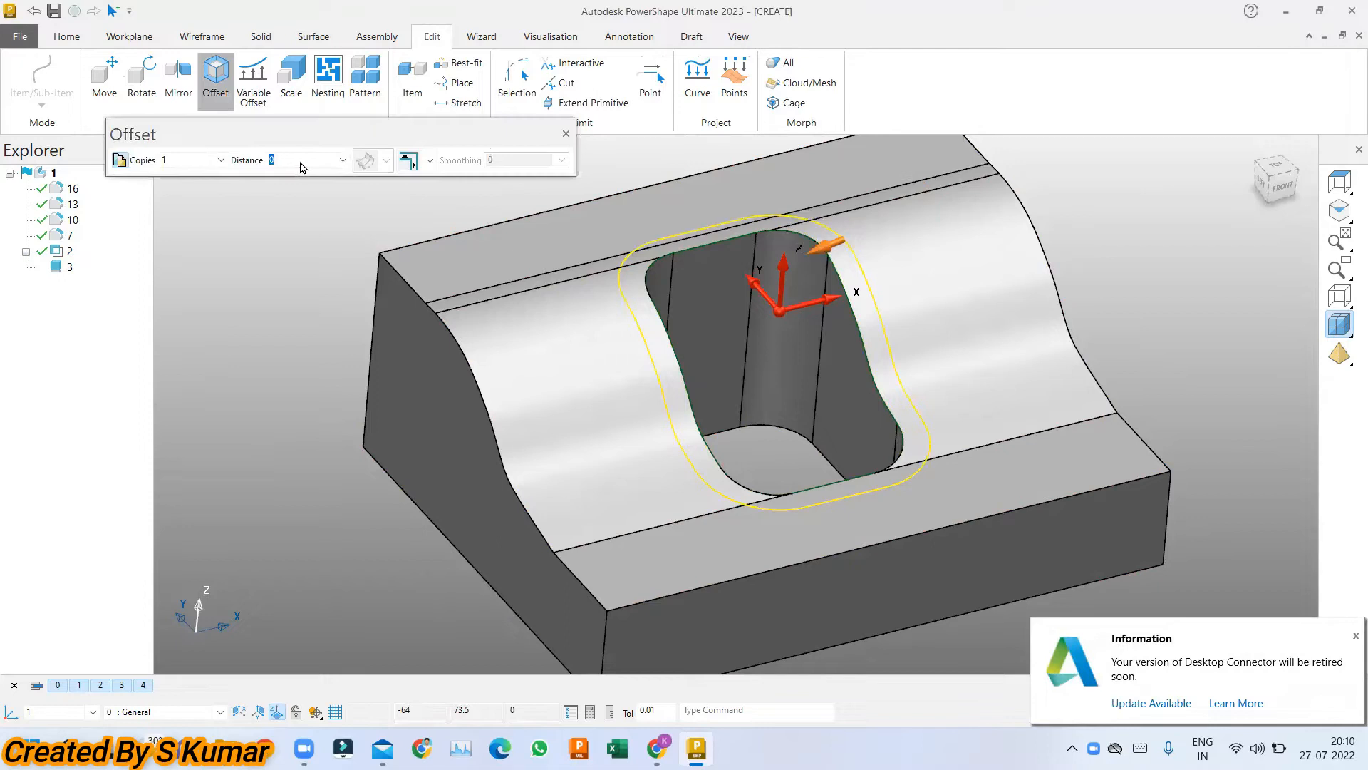
click(292, 161)
key(Return)
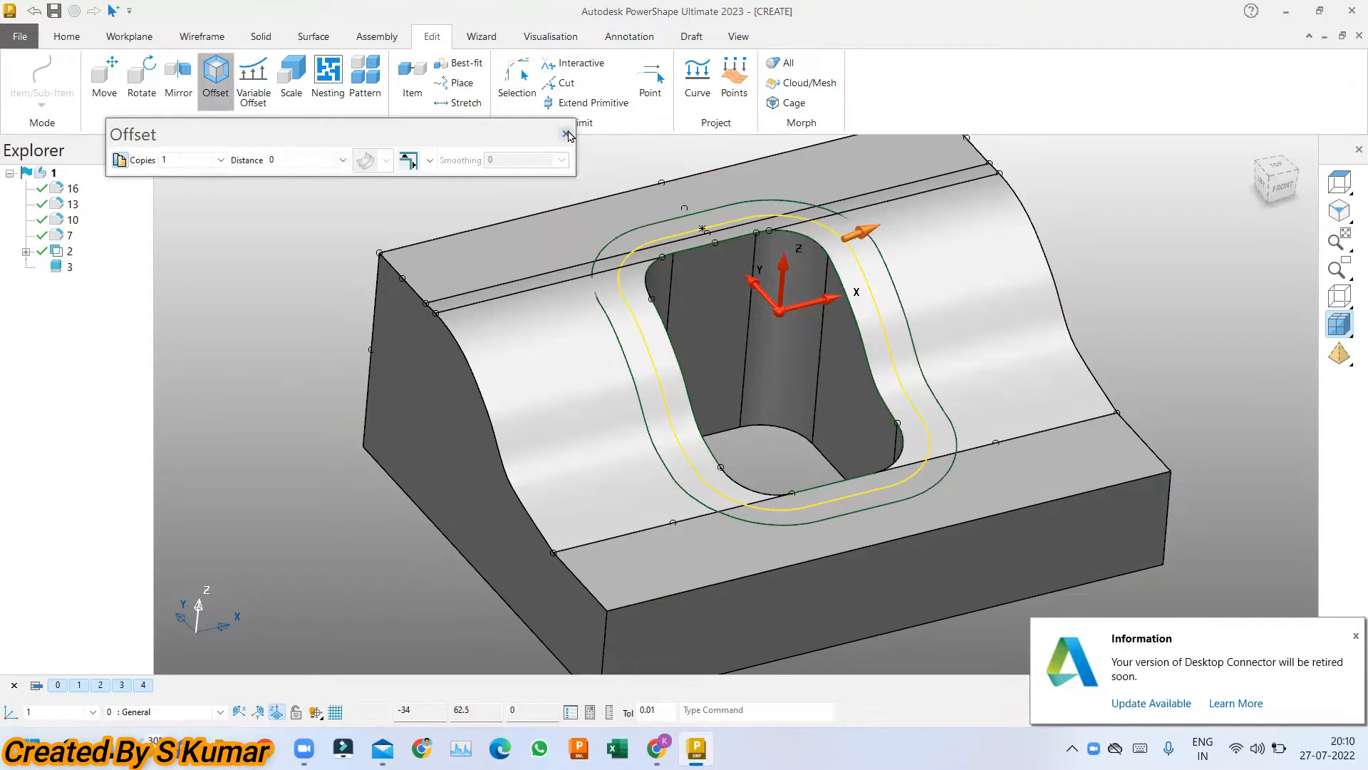
click(567, 134)
click(737, 378)
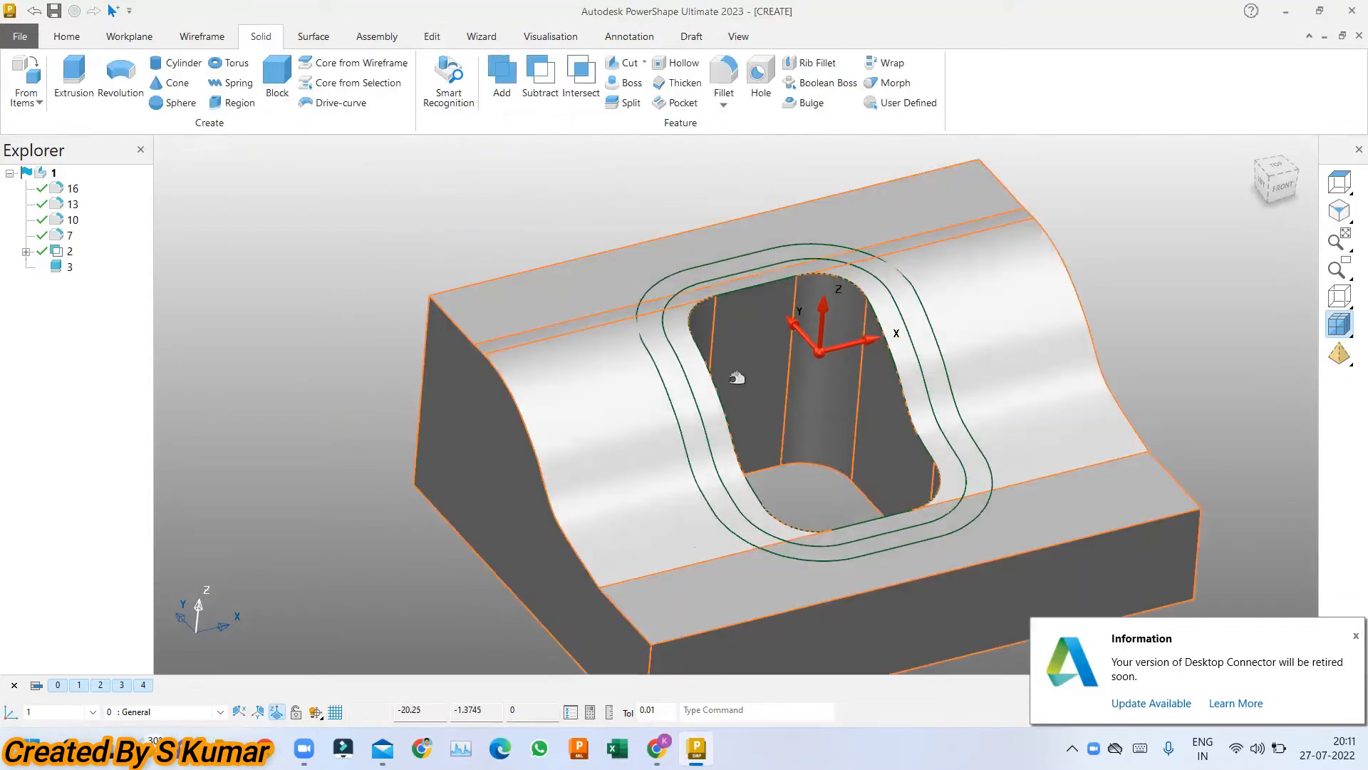
click(692, 386)
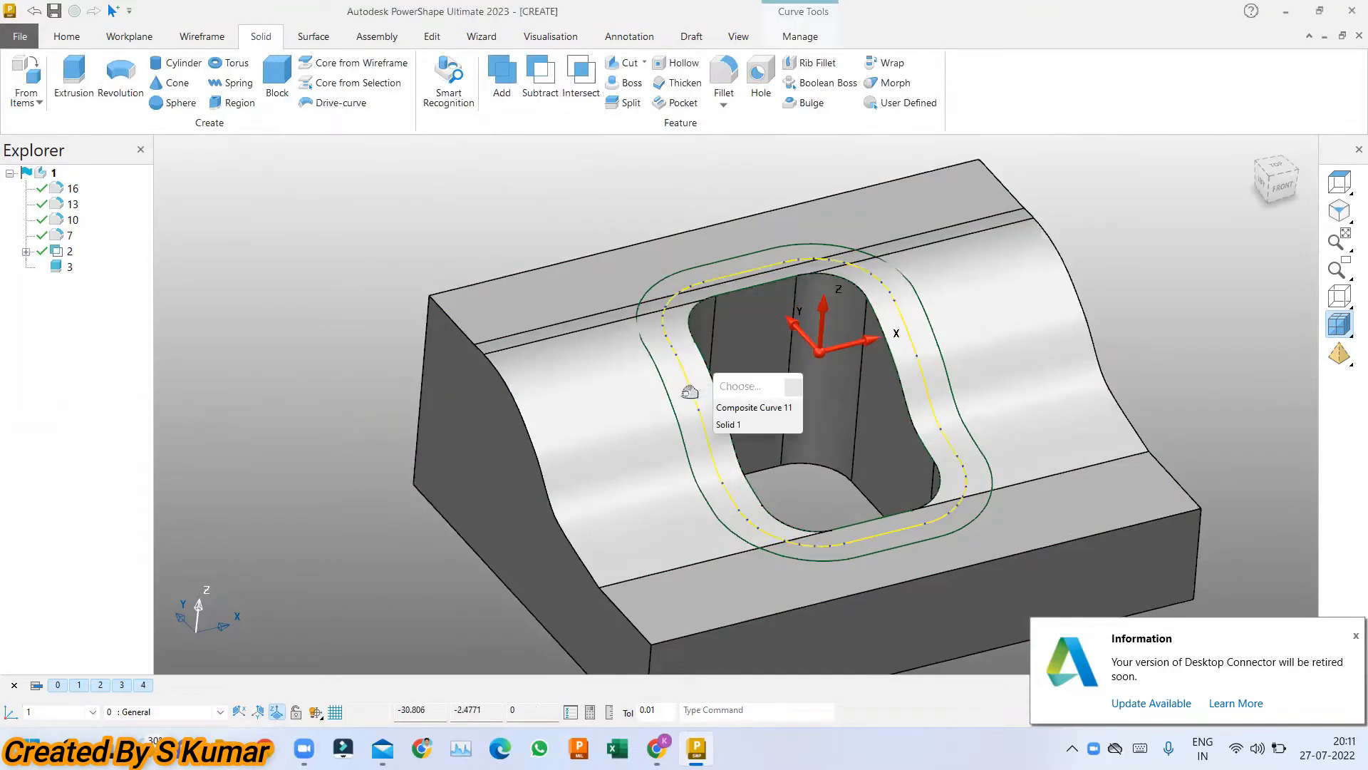
click(682, 399)
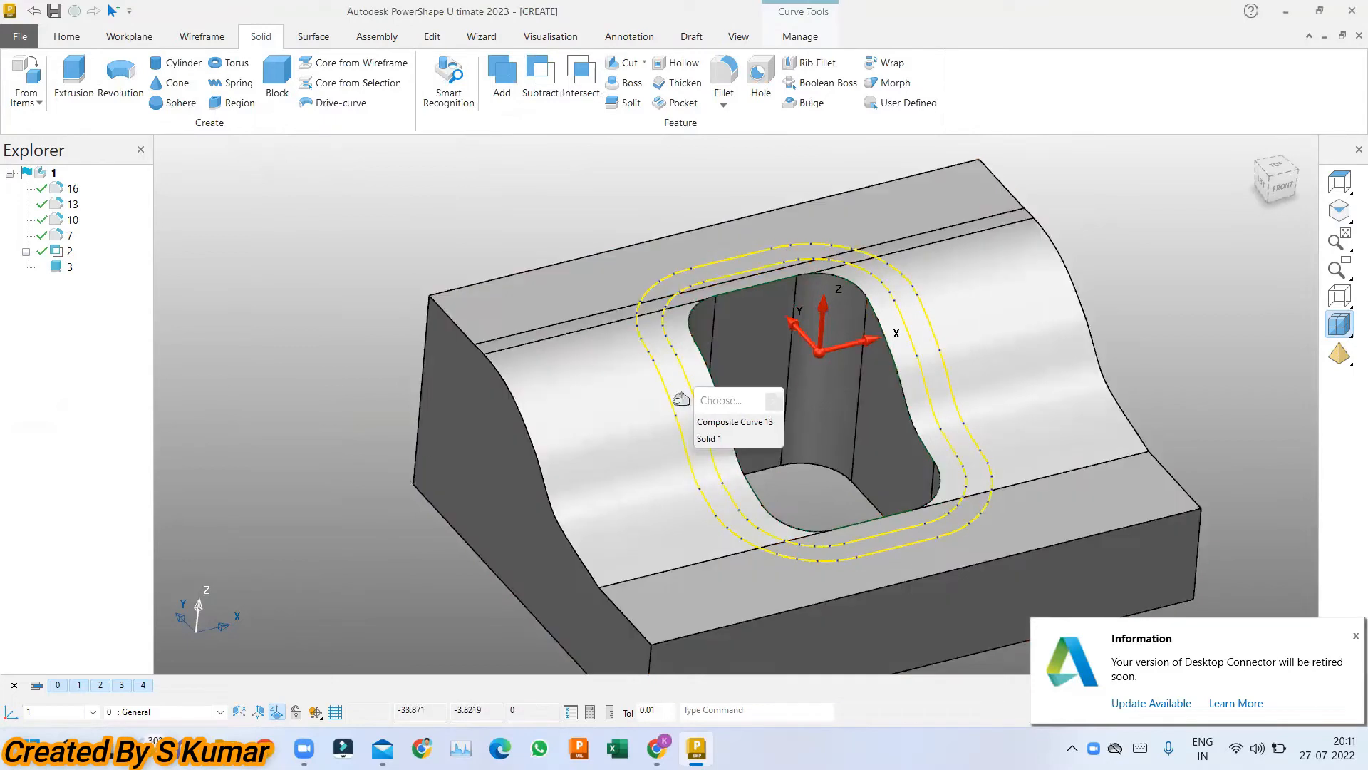
click(235, 105)
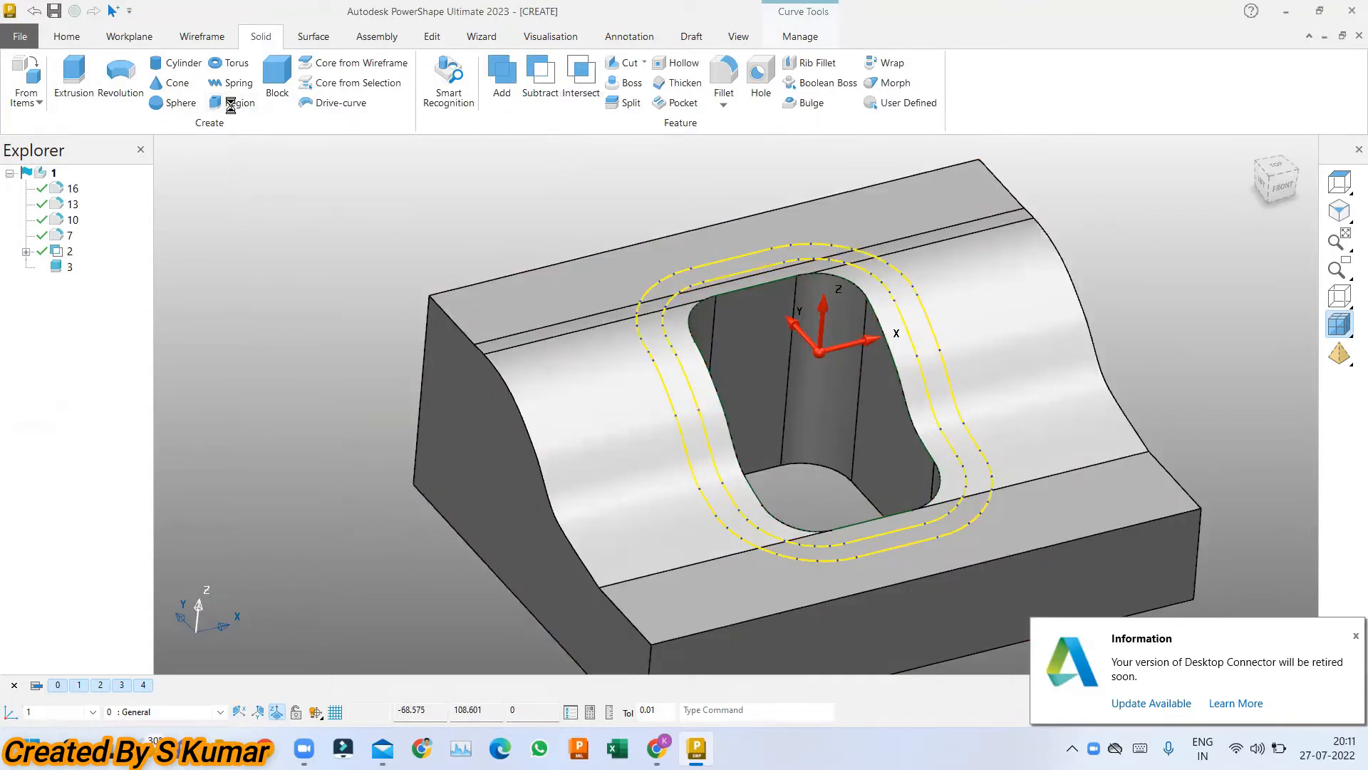
click(770, 369)
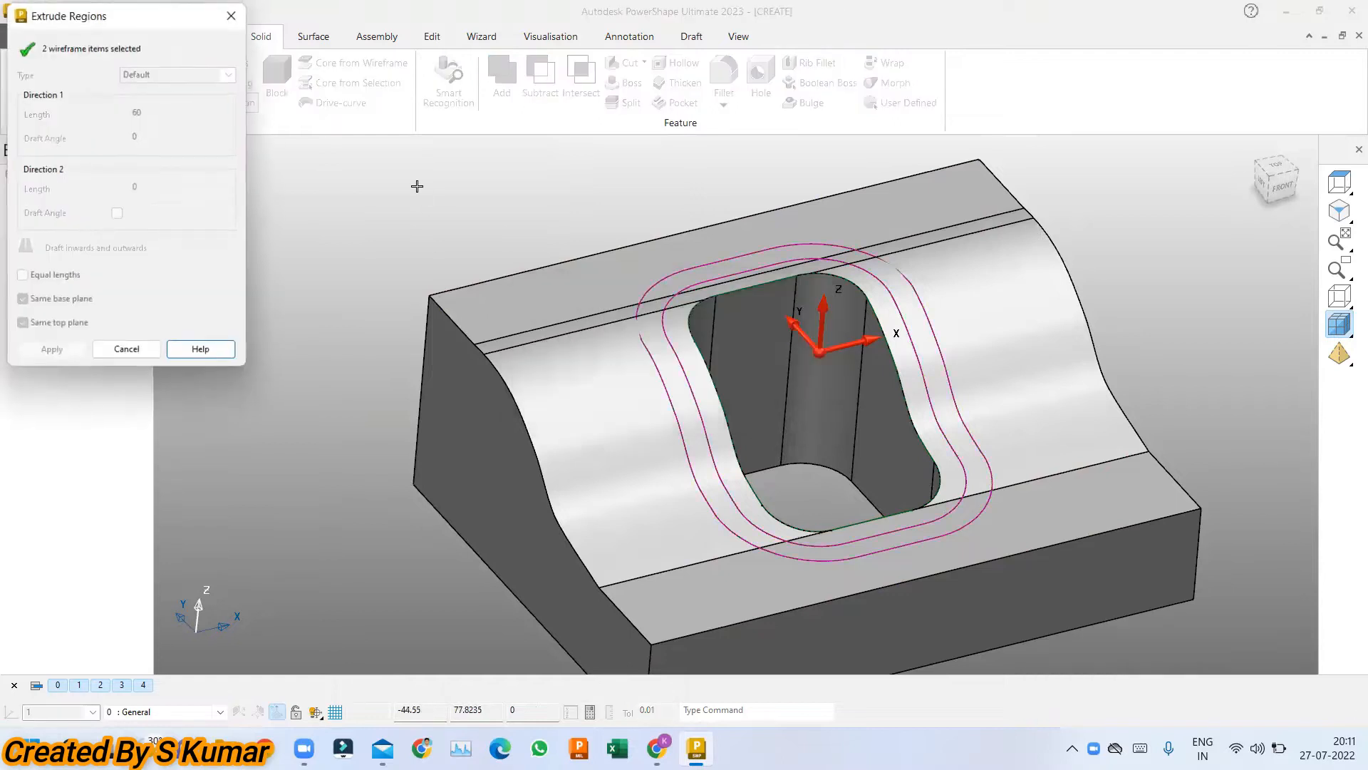
click(128, 351)
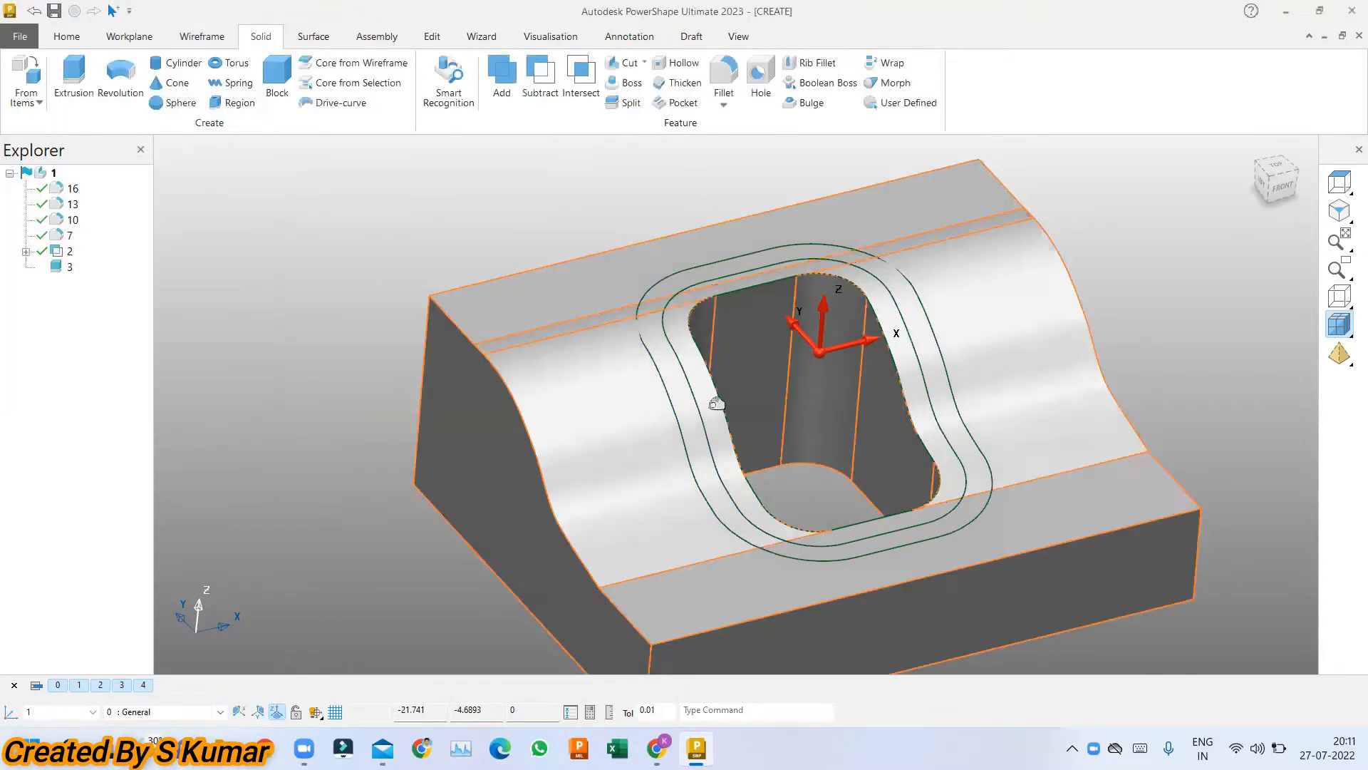
Project both offset curves along the Z axis onto position 0 without keeping copies.
scroll(684, 388, up, 3)
click(681, 396)
shift+click(670, 403)
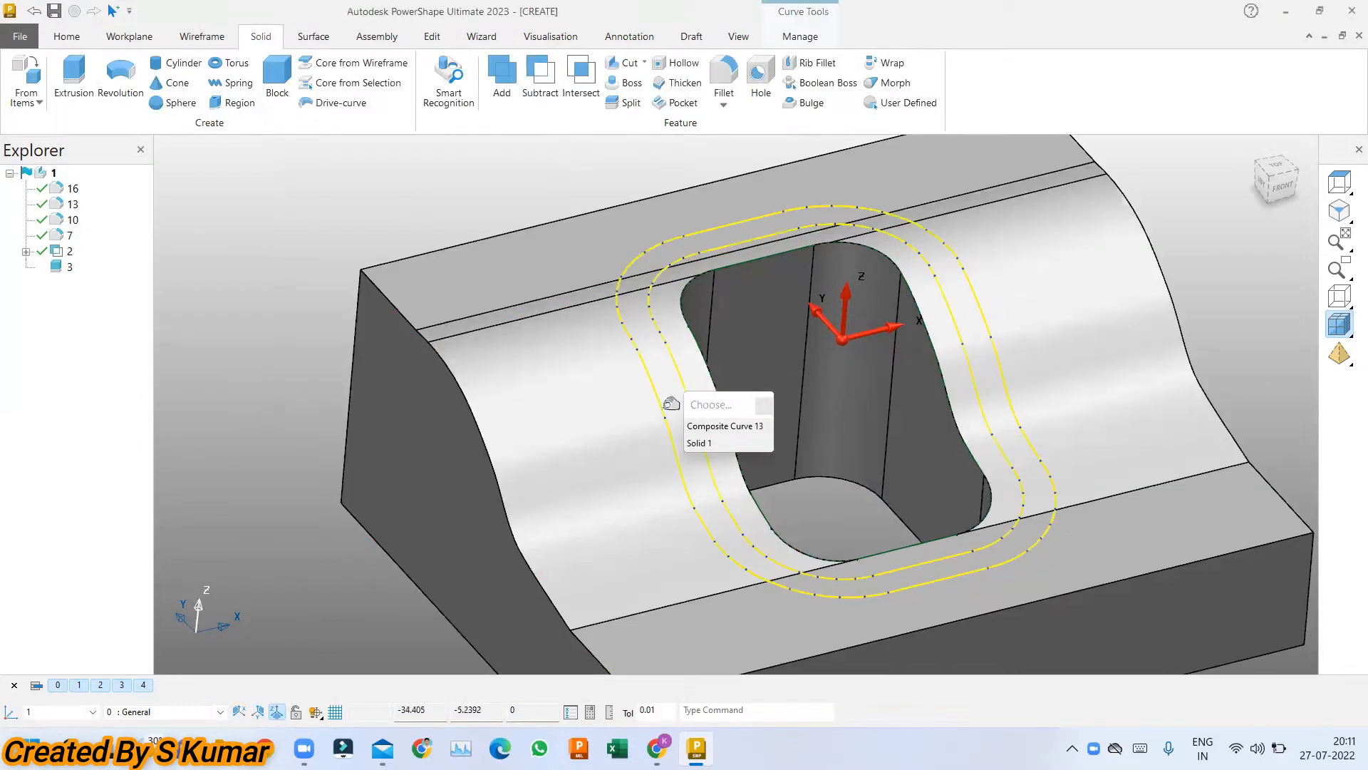
click(431, 36)
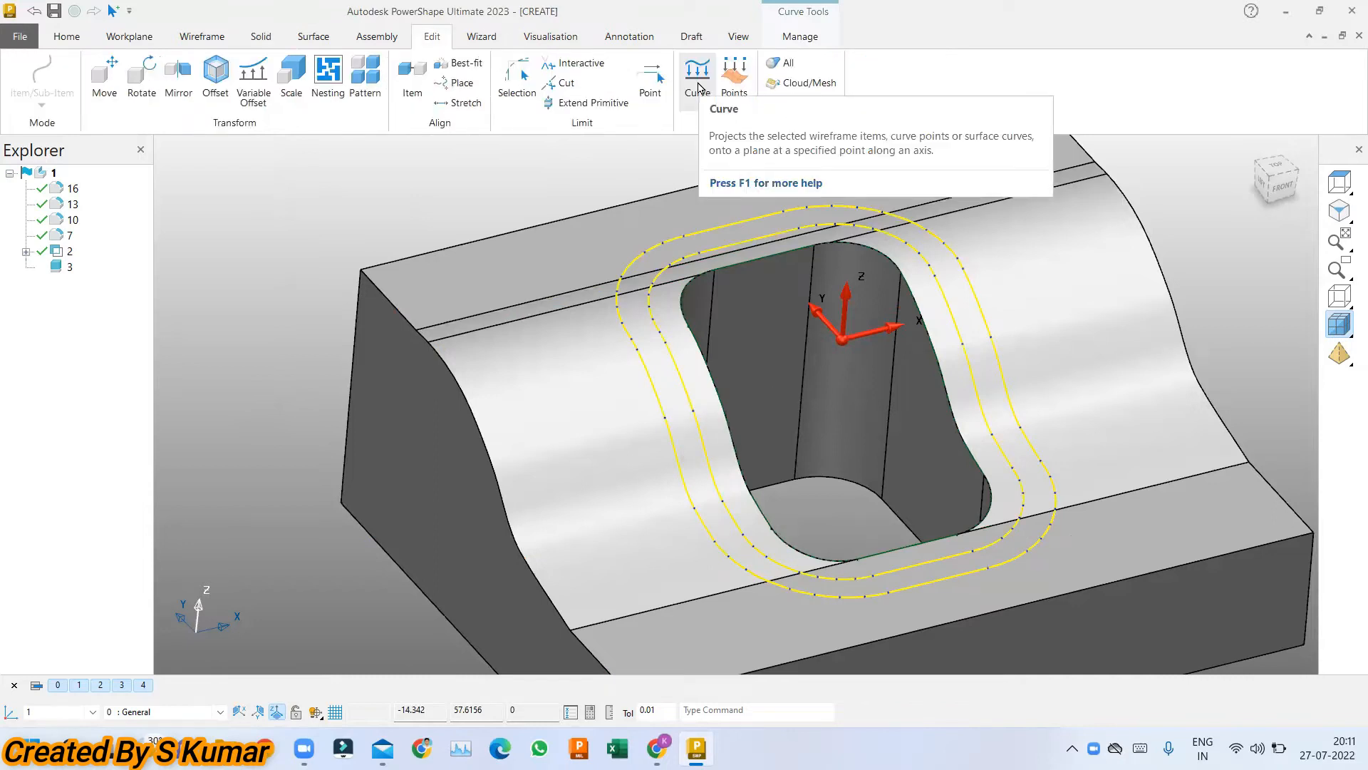
click(697, 86)
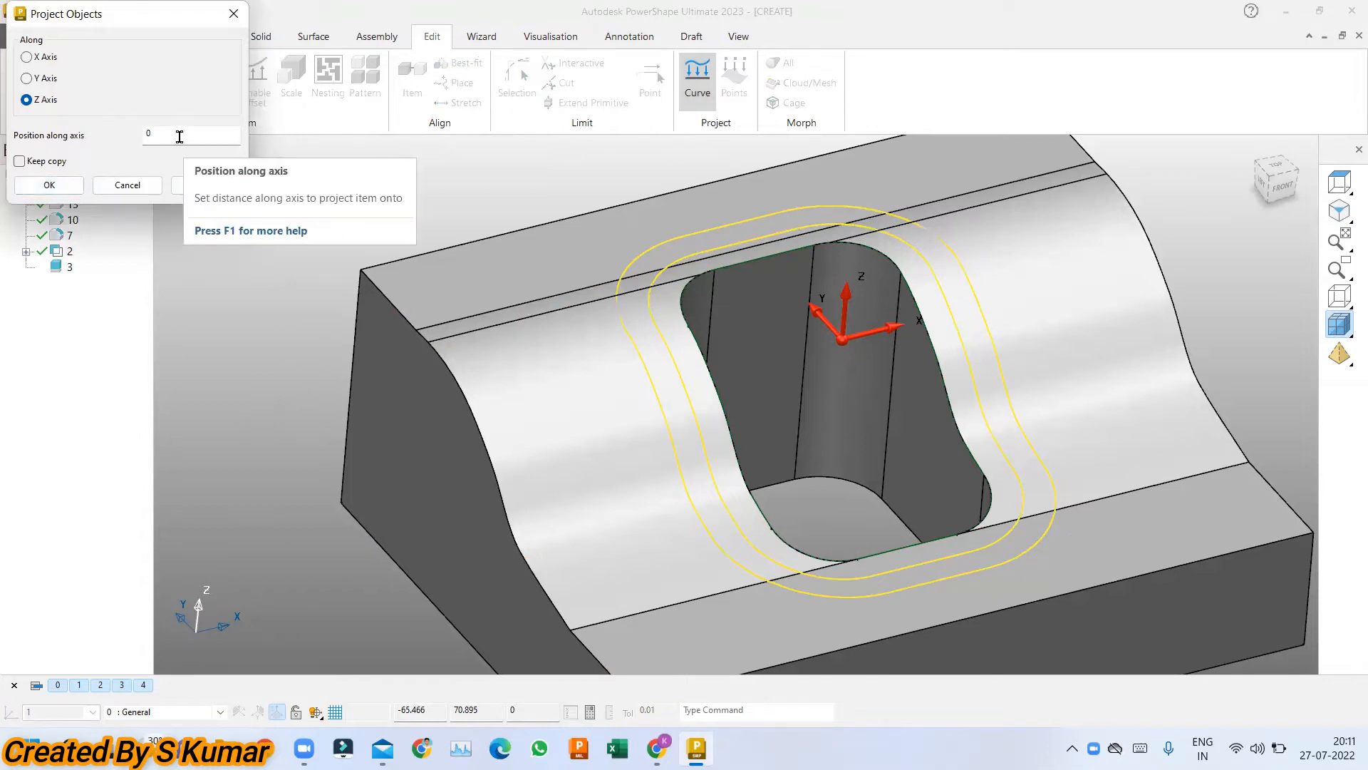
click(49, 186)
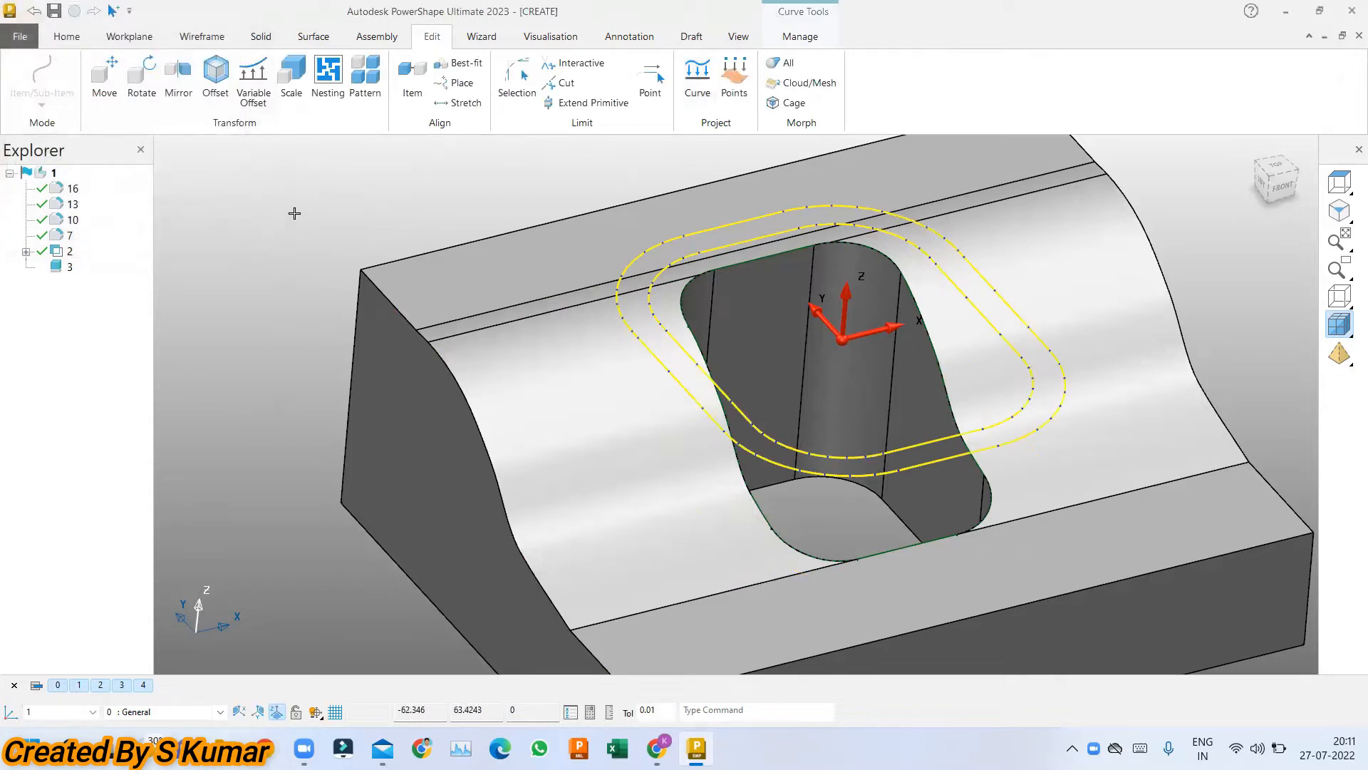
Extrude the region between the two projected curves with length 50 in direction 1 and -99 in direction 2.
click(261, 39)
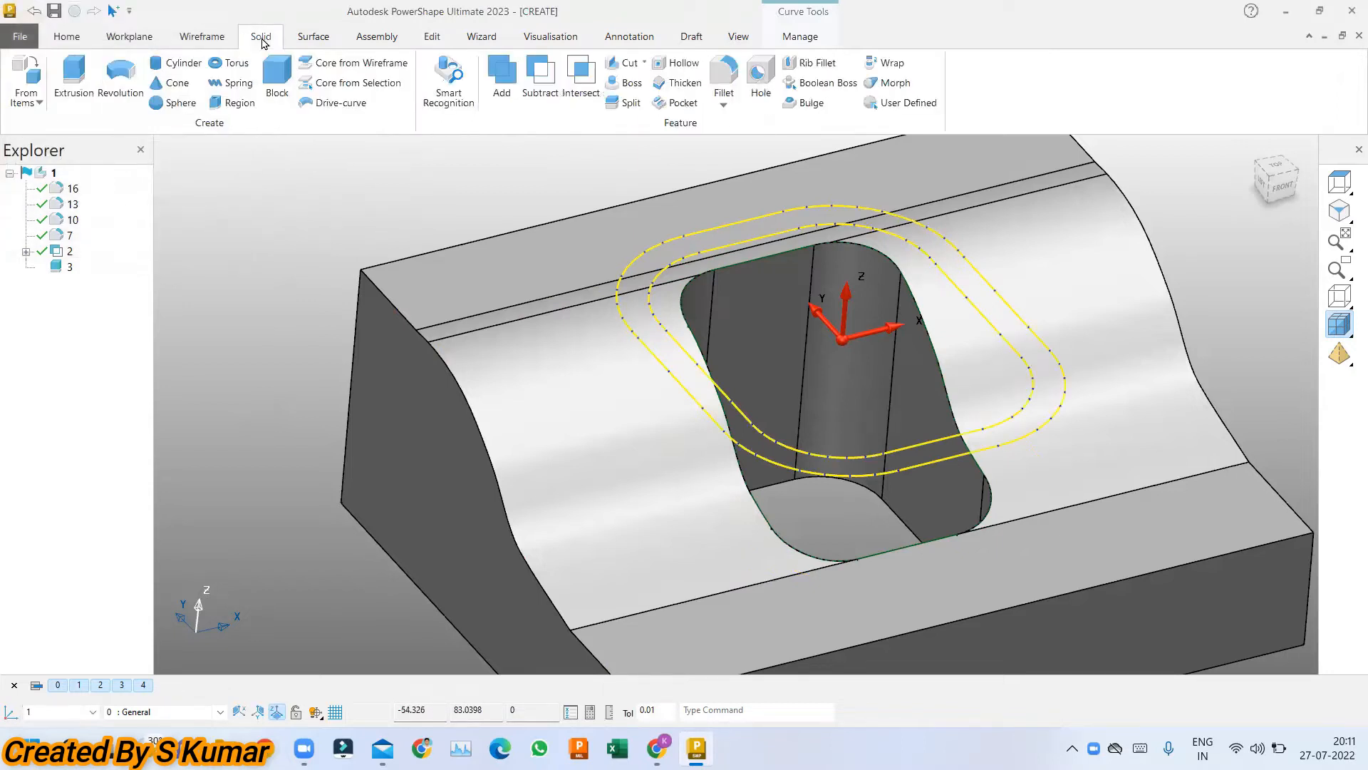
click(234, 102)
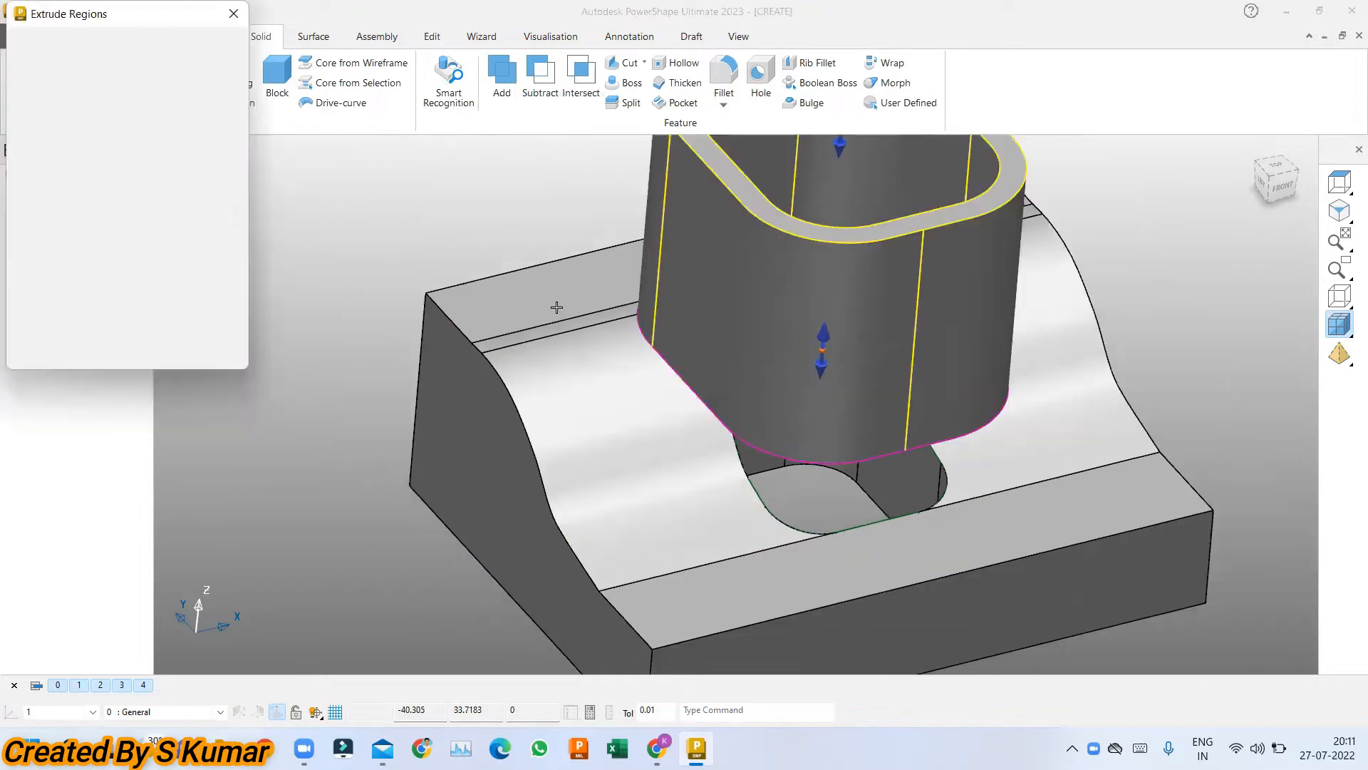
drag(785, 370, 791, 568)
middle_drag(777, 456, 770, 425)
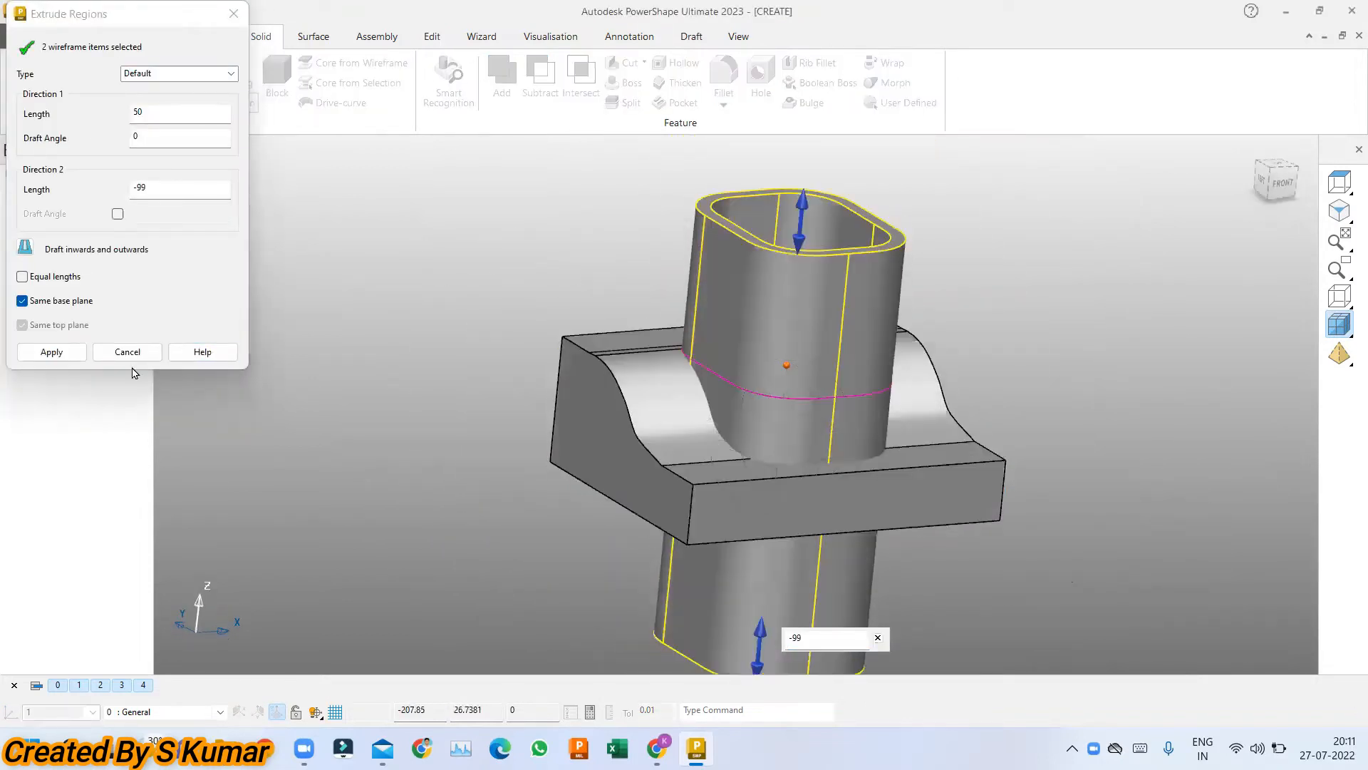
click(52, 354)
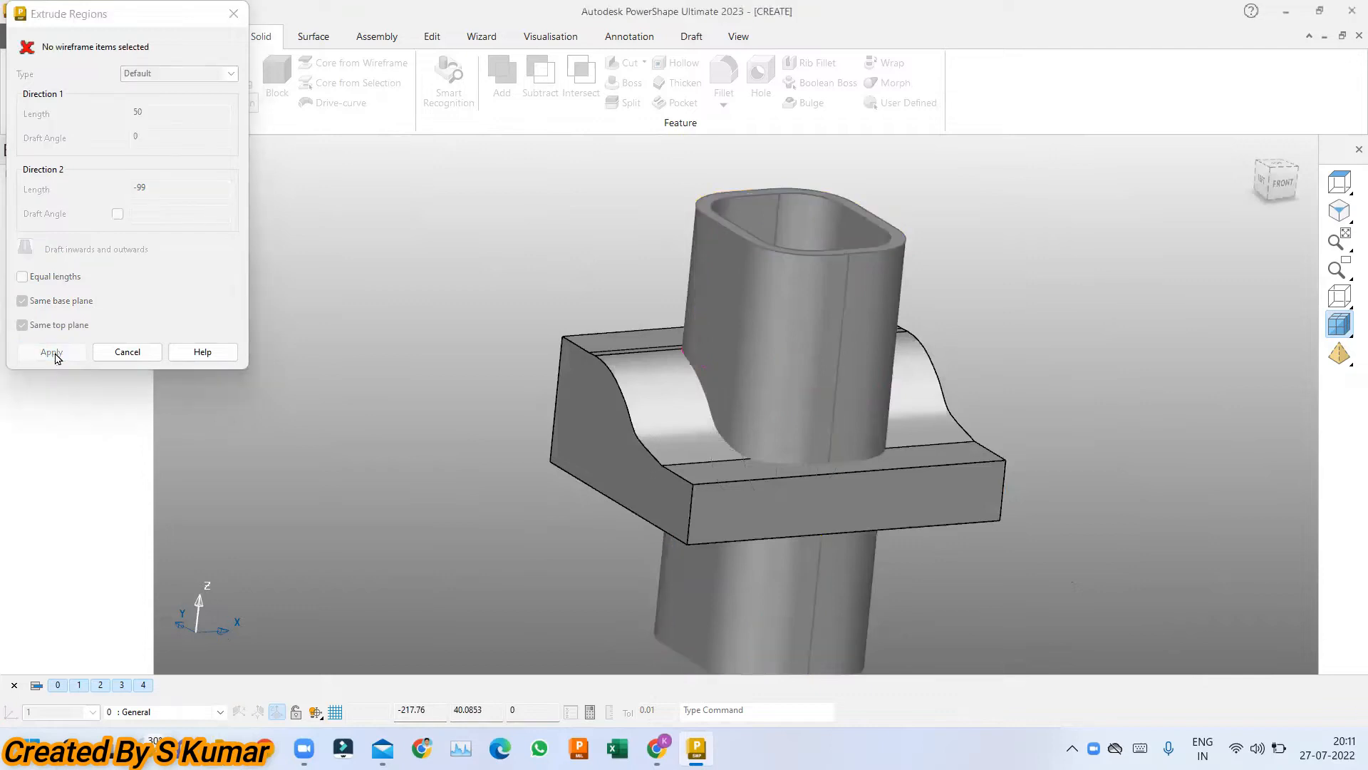
click(128, 352)
Create a composite curve along the full upper profile edge of the block's curved side face.
middle_drag(458, 388, 690, 366)
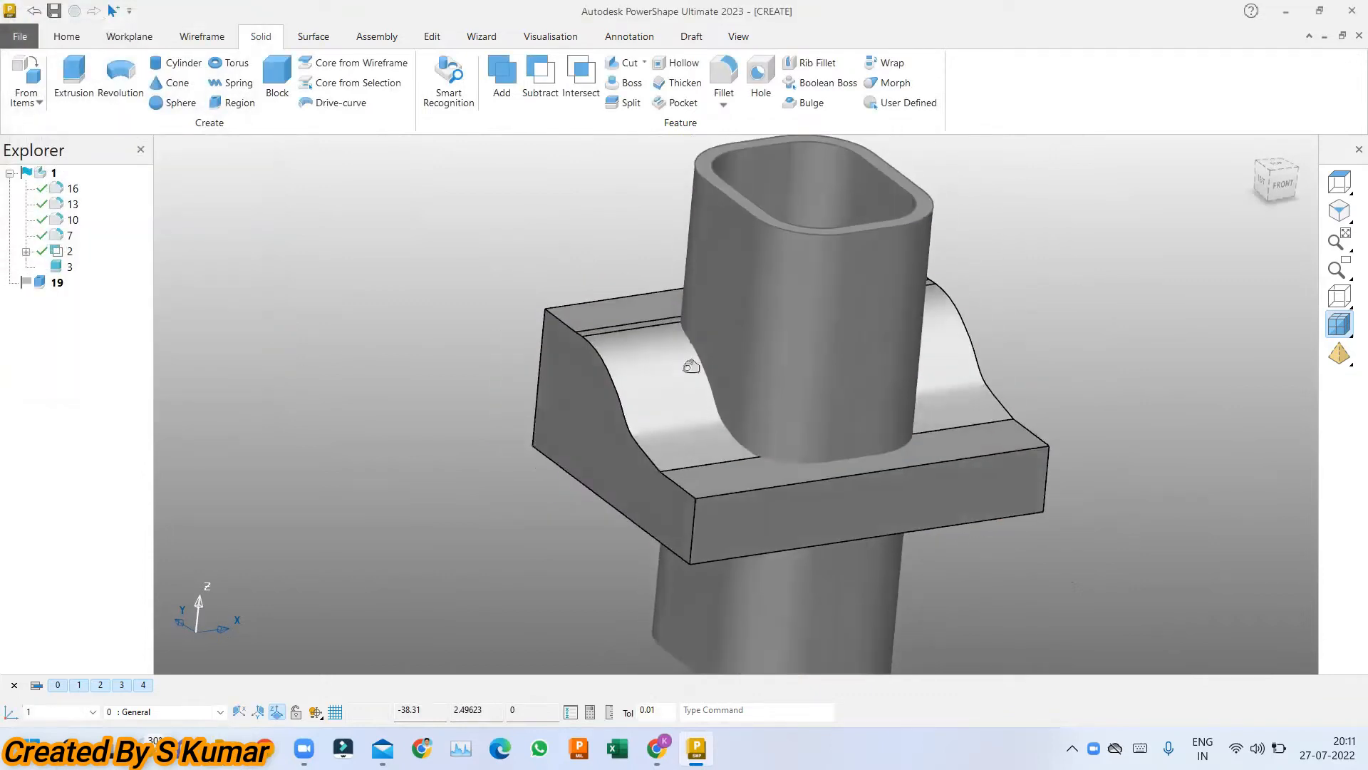
click(202, 38)
click(214, 90)
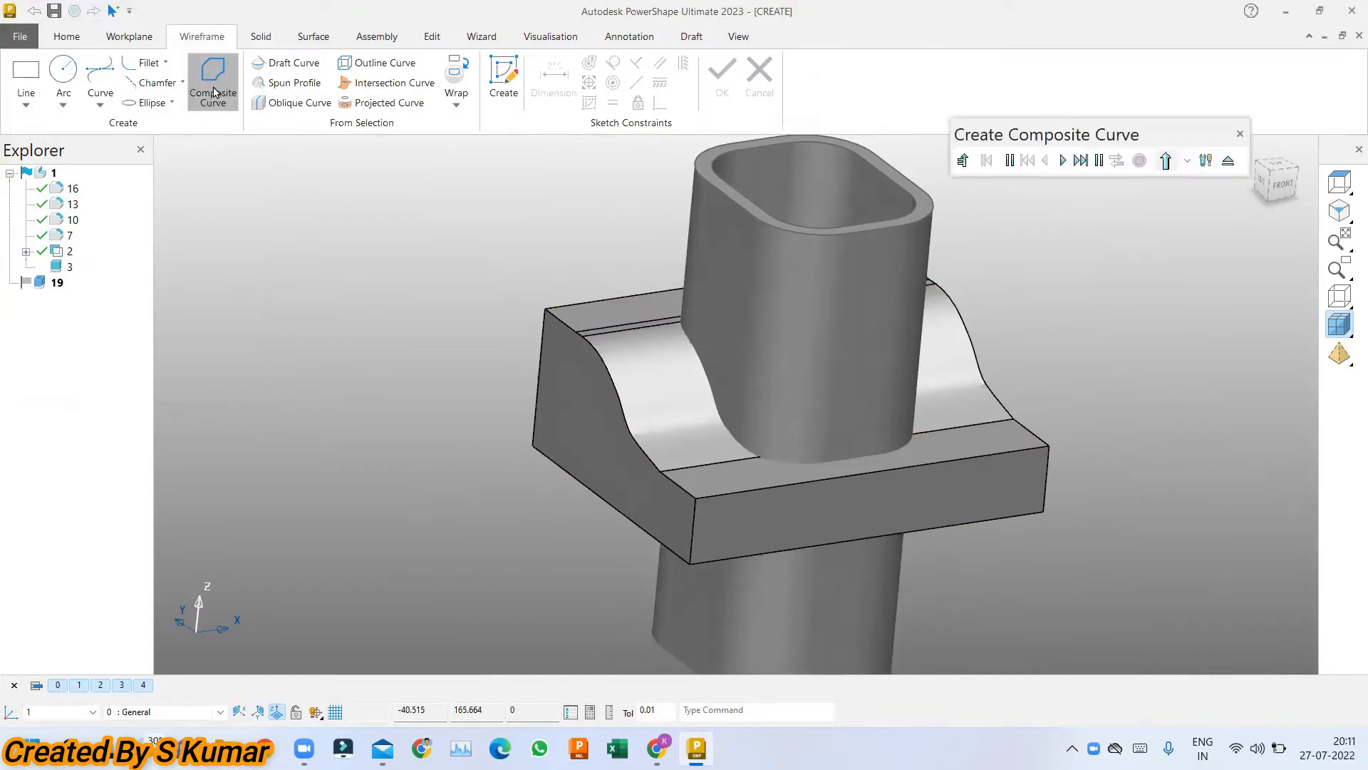
click(562, 318)
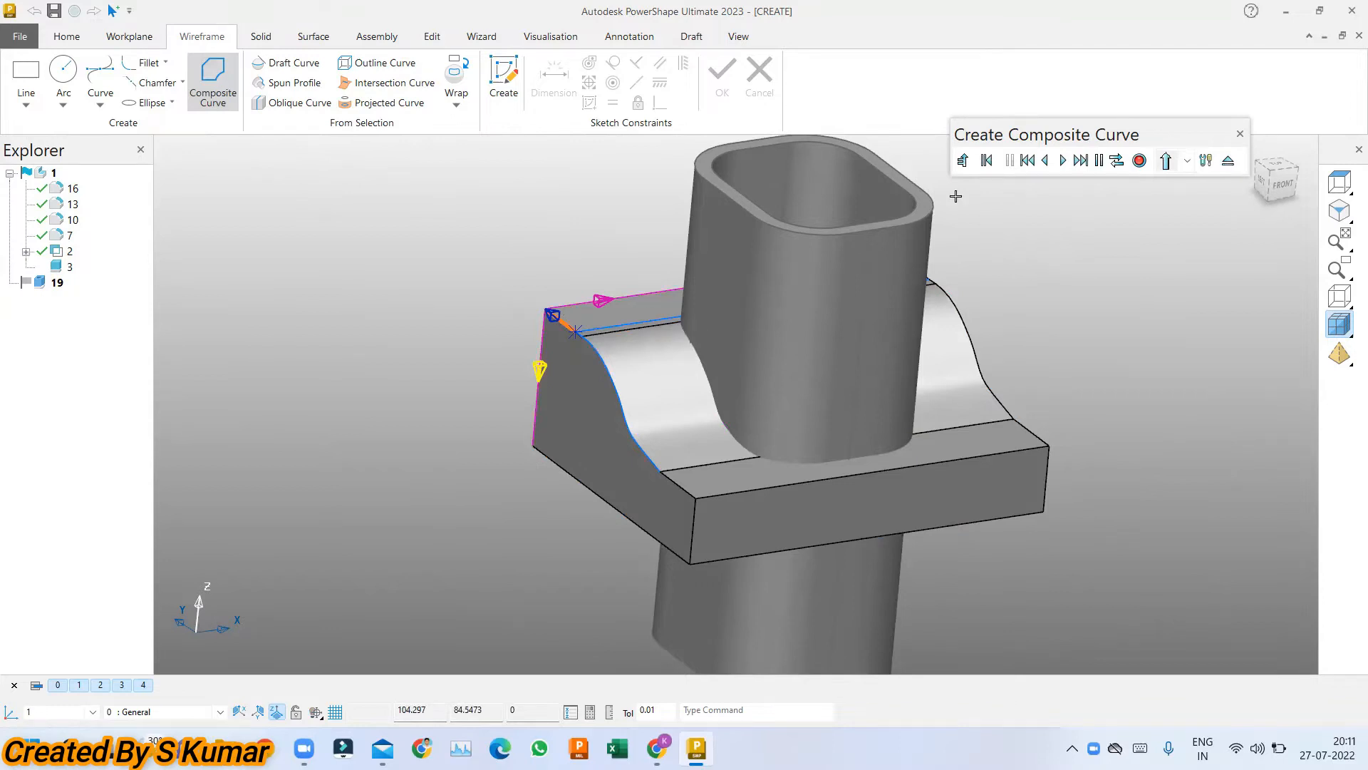
drag(1033, 135, 288, 181)
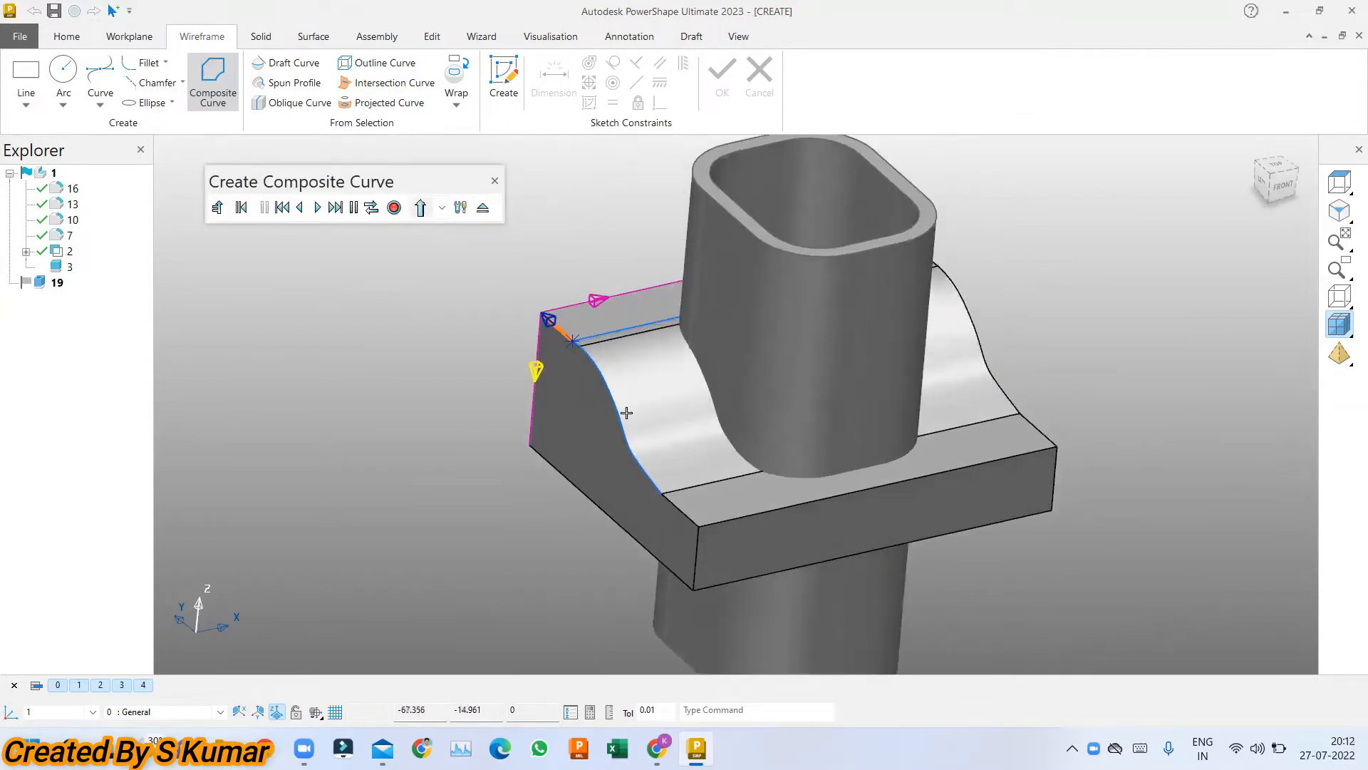
click(370, 208)
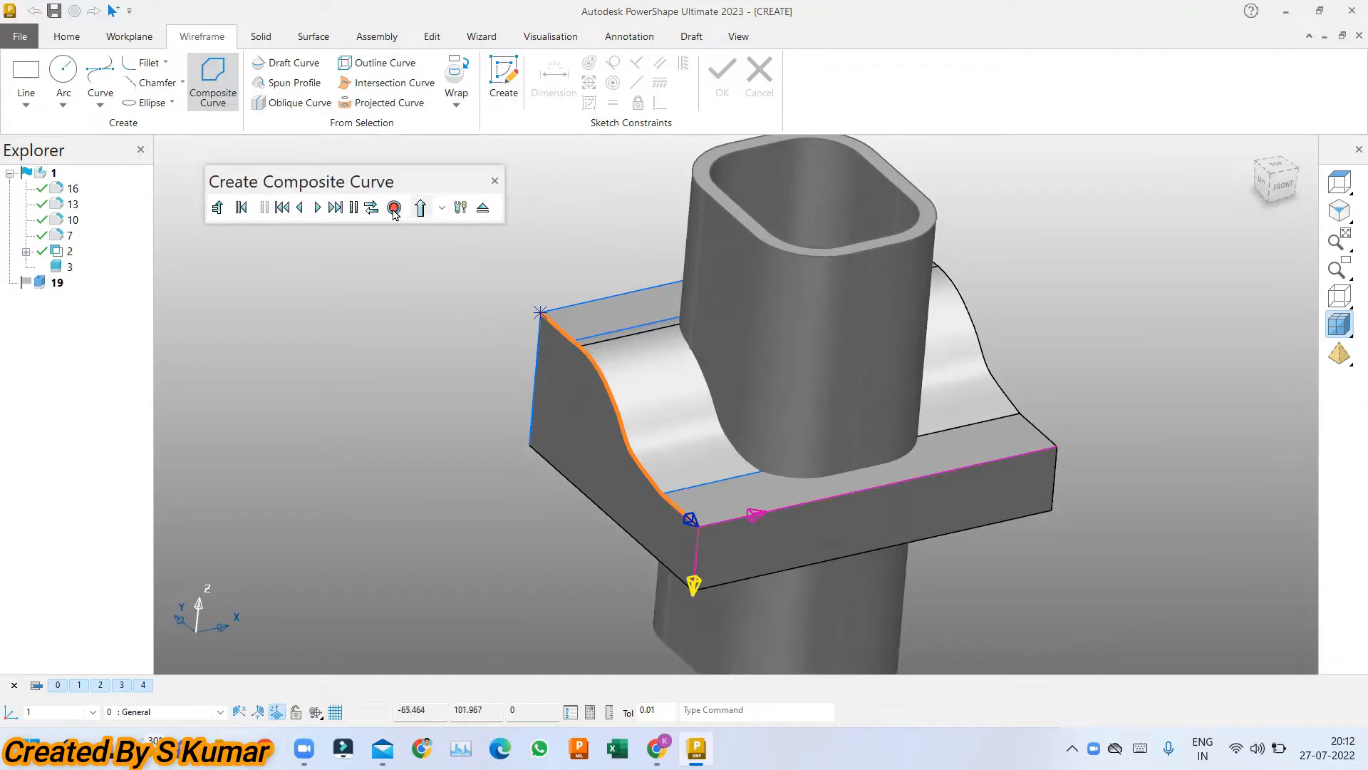
click(394, 208)
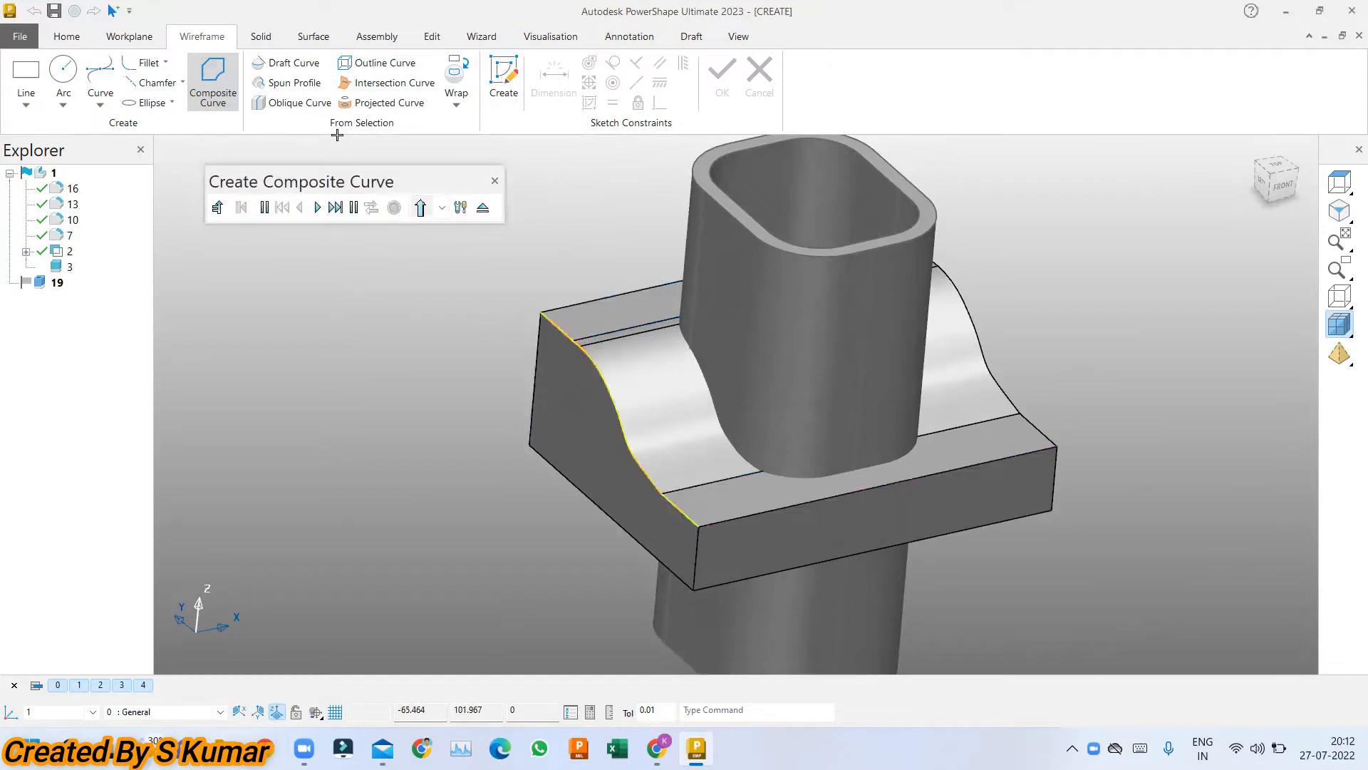
Extrude the composite profile curve into a surface that extends past both sides of the block.
click(314, 38)
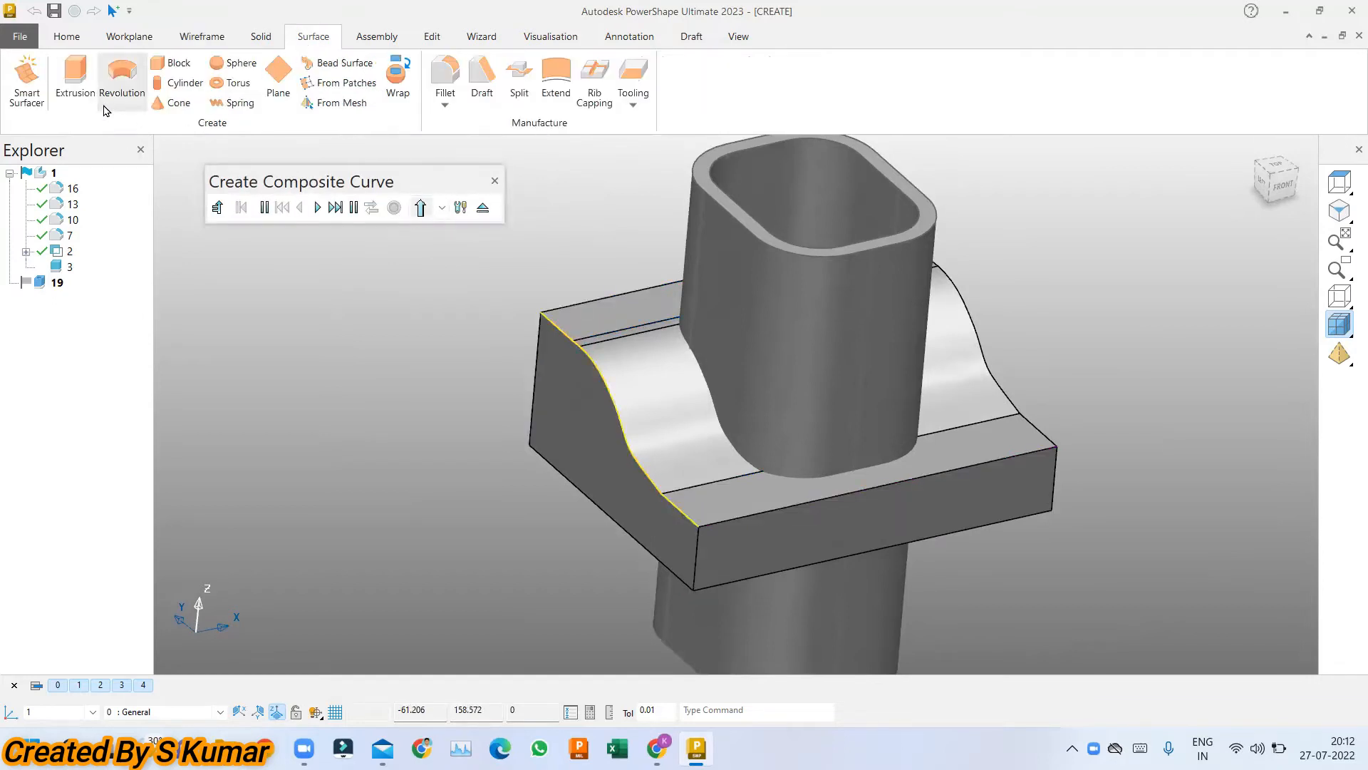
click(76, 84)
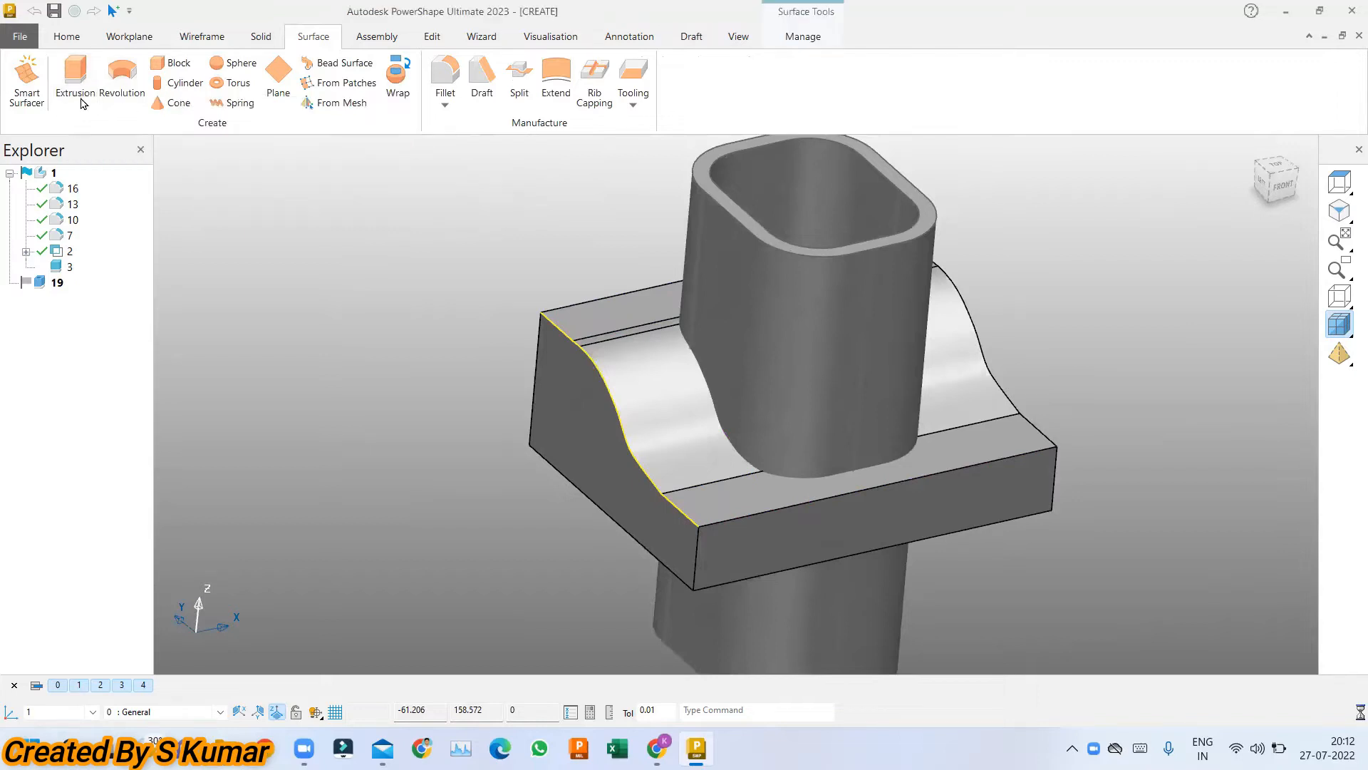
drag(645, 417, 1140, 313)
click(1162, 511)
scroll(668, 423, up, 4)
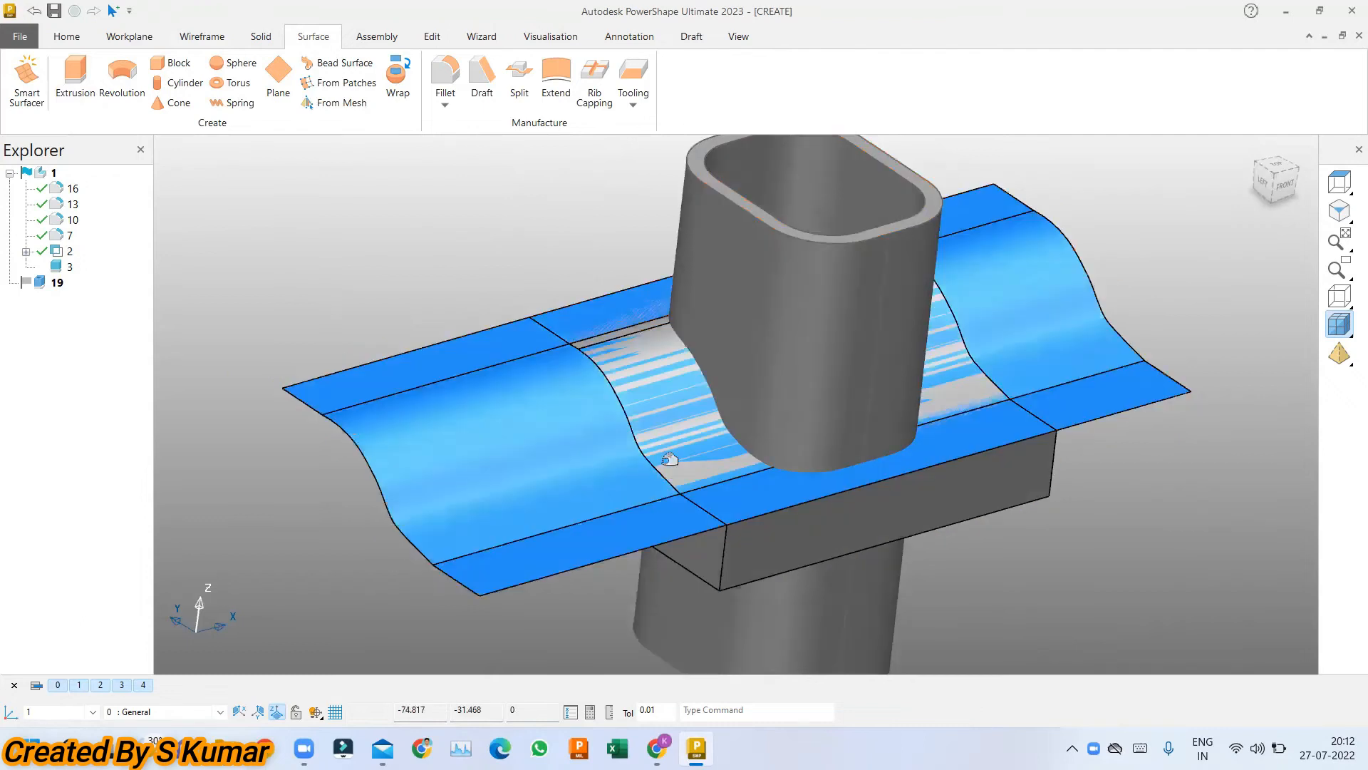
Move the extruded profile surface downward along Z so it sits inside the block, below its curved upper face.
click(655, 385)
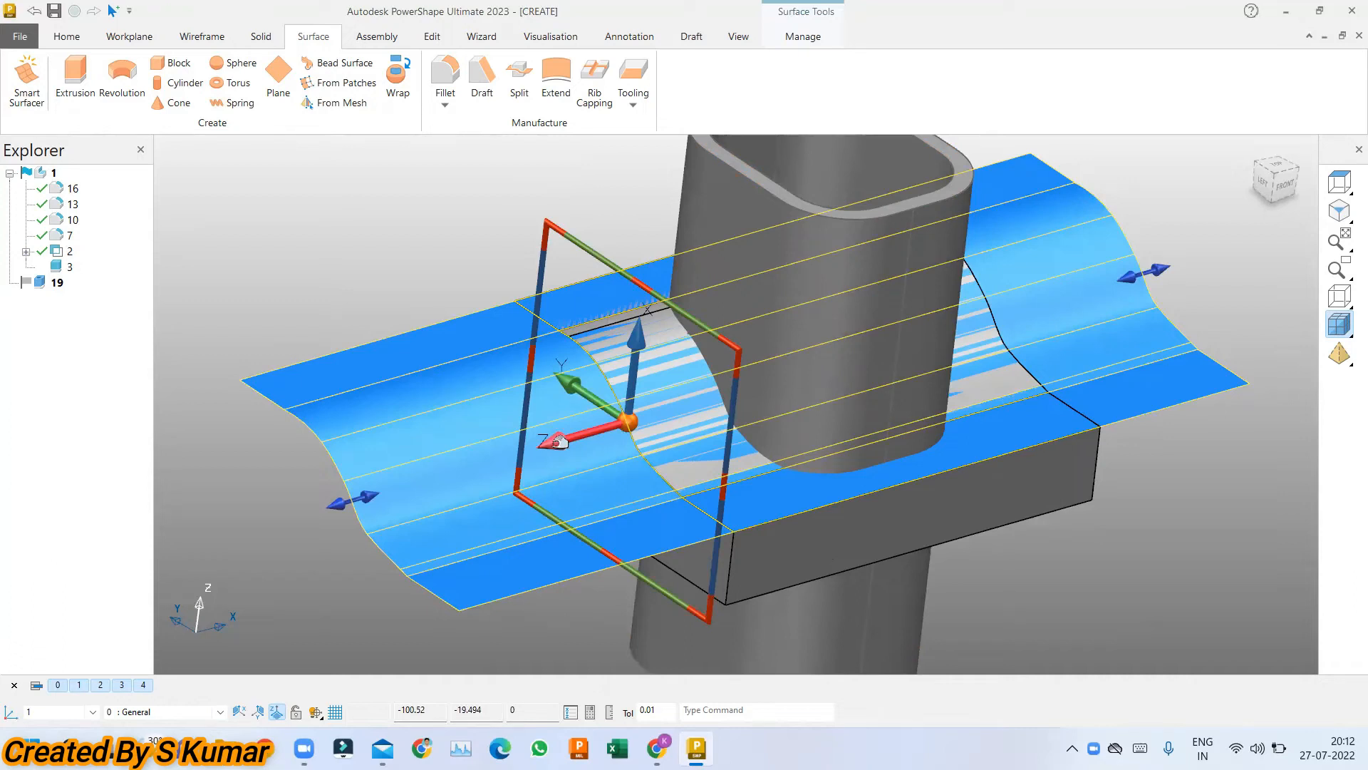
click(432, 37)
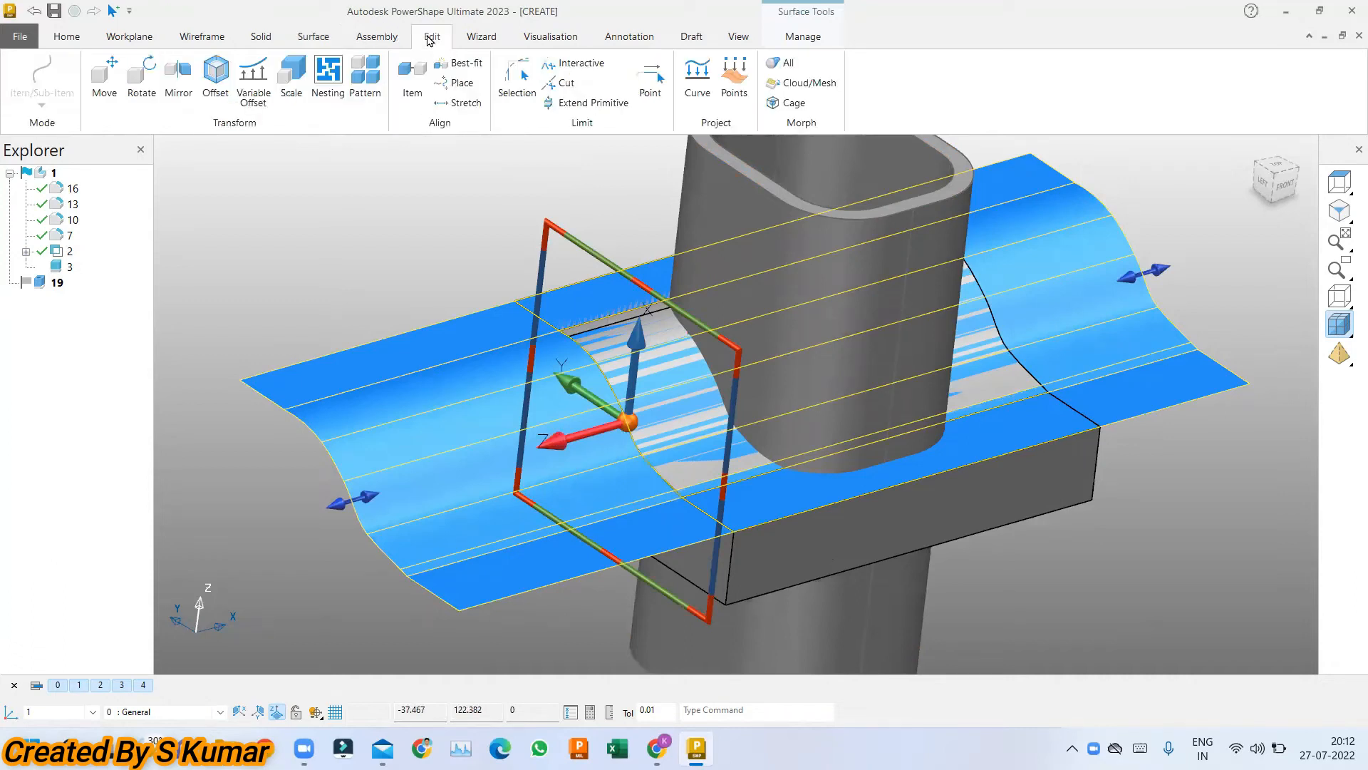
click(104, 68)
click(520, 157)
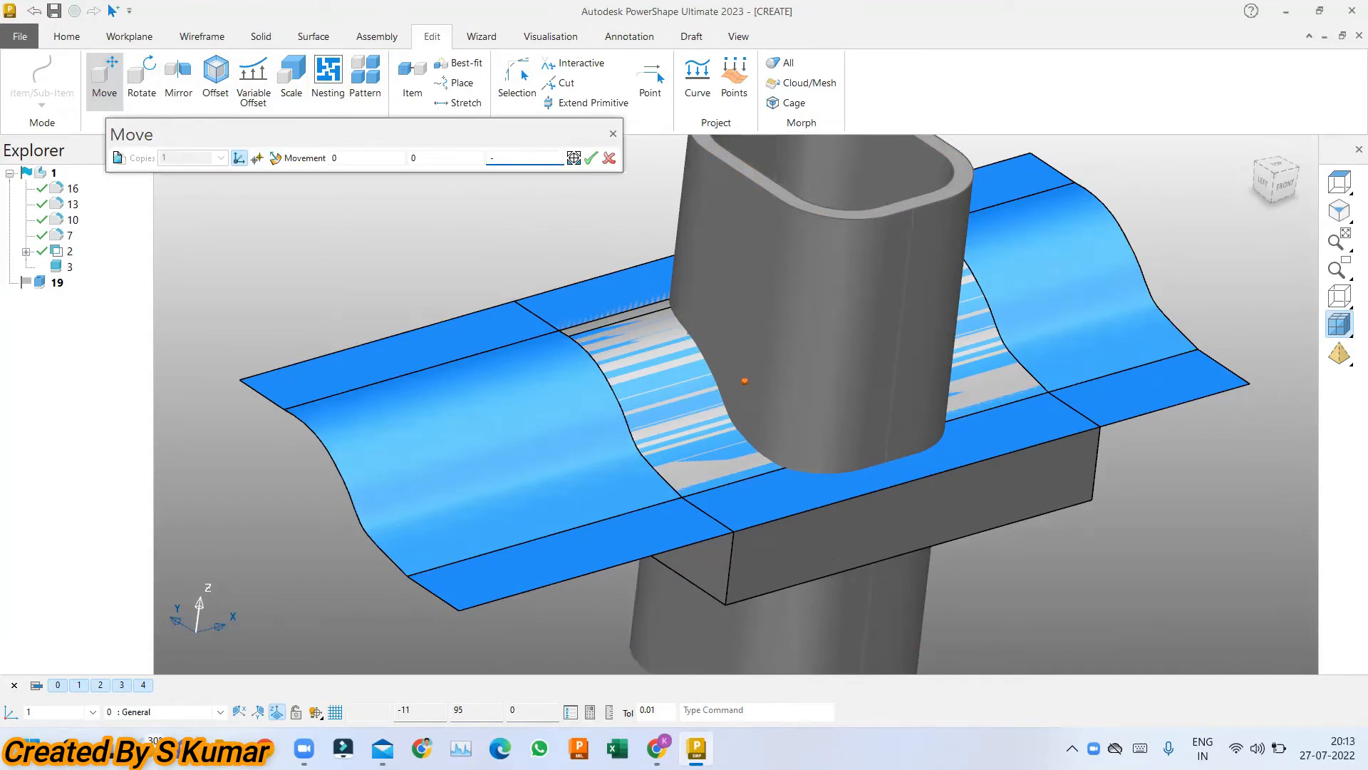
click(591, 163)
click(610, 160)
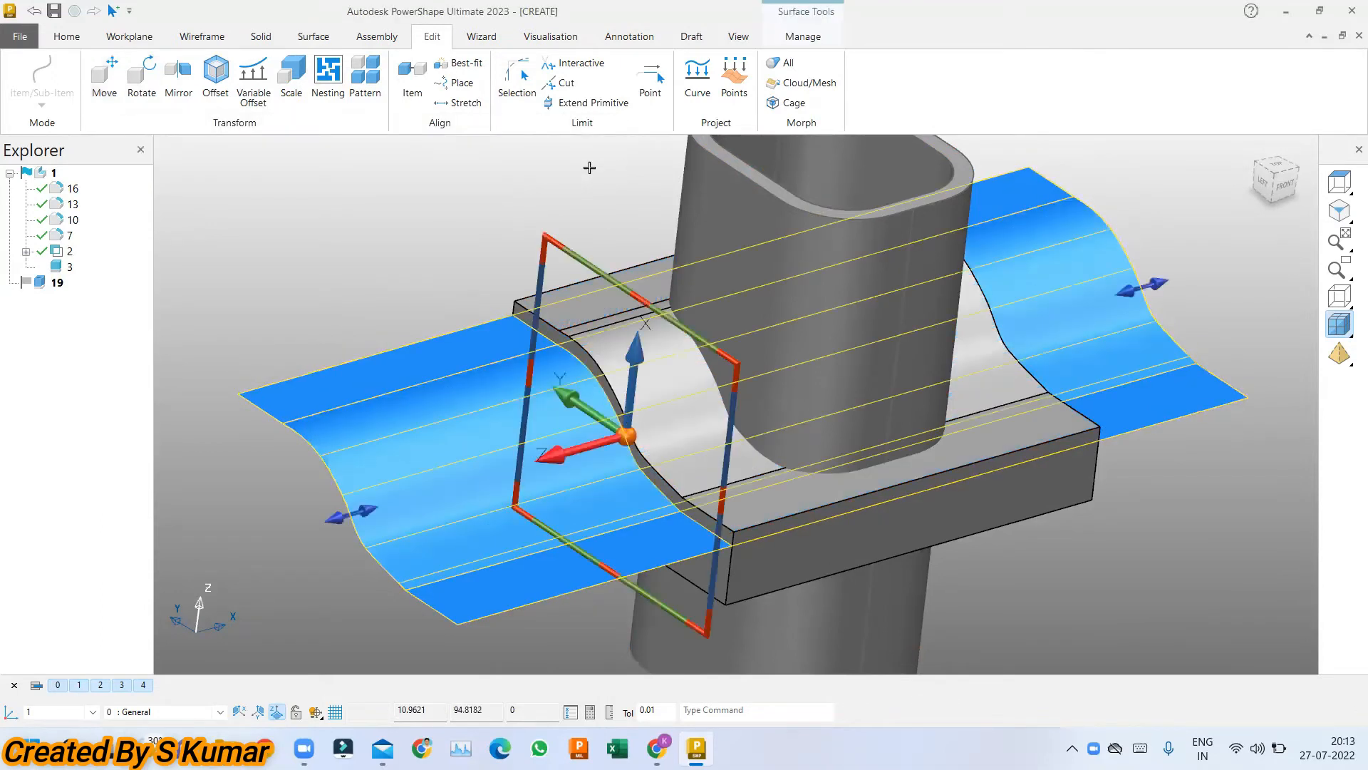
middle_drag(761, 311, 598, 248)
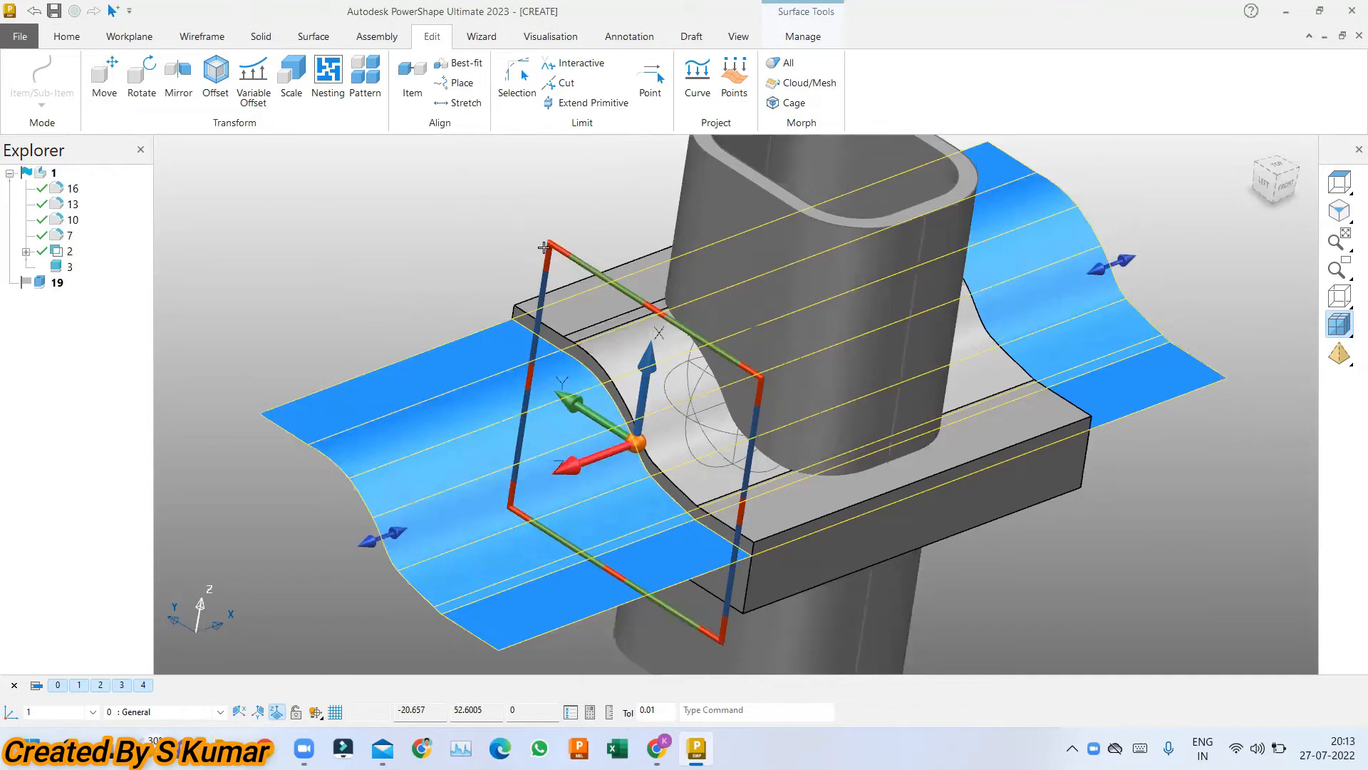
click(432, 236)
Split the extruded ring solid with the moved surface as cutter, keeping all solids and creating Boolean features.
scroll(547, 299, down, 4)
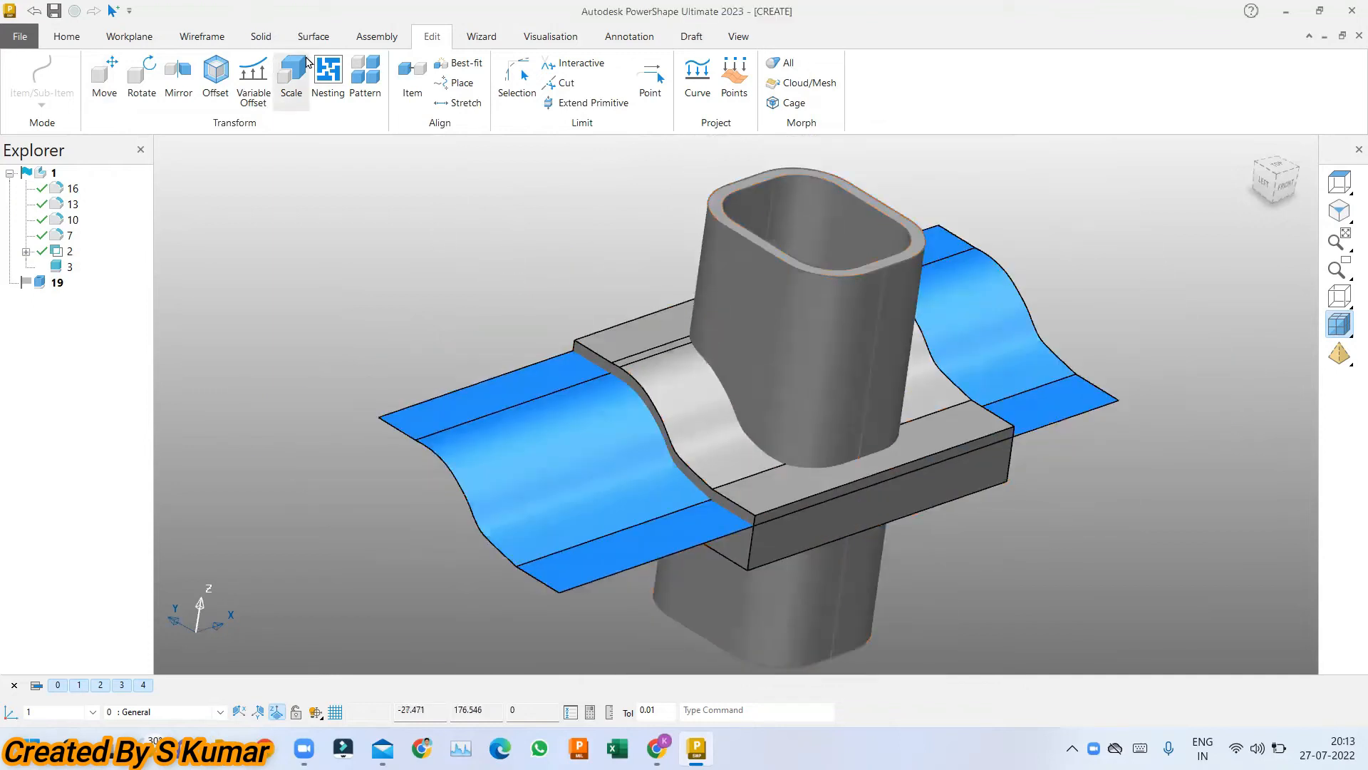
click(265, 37)
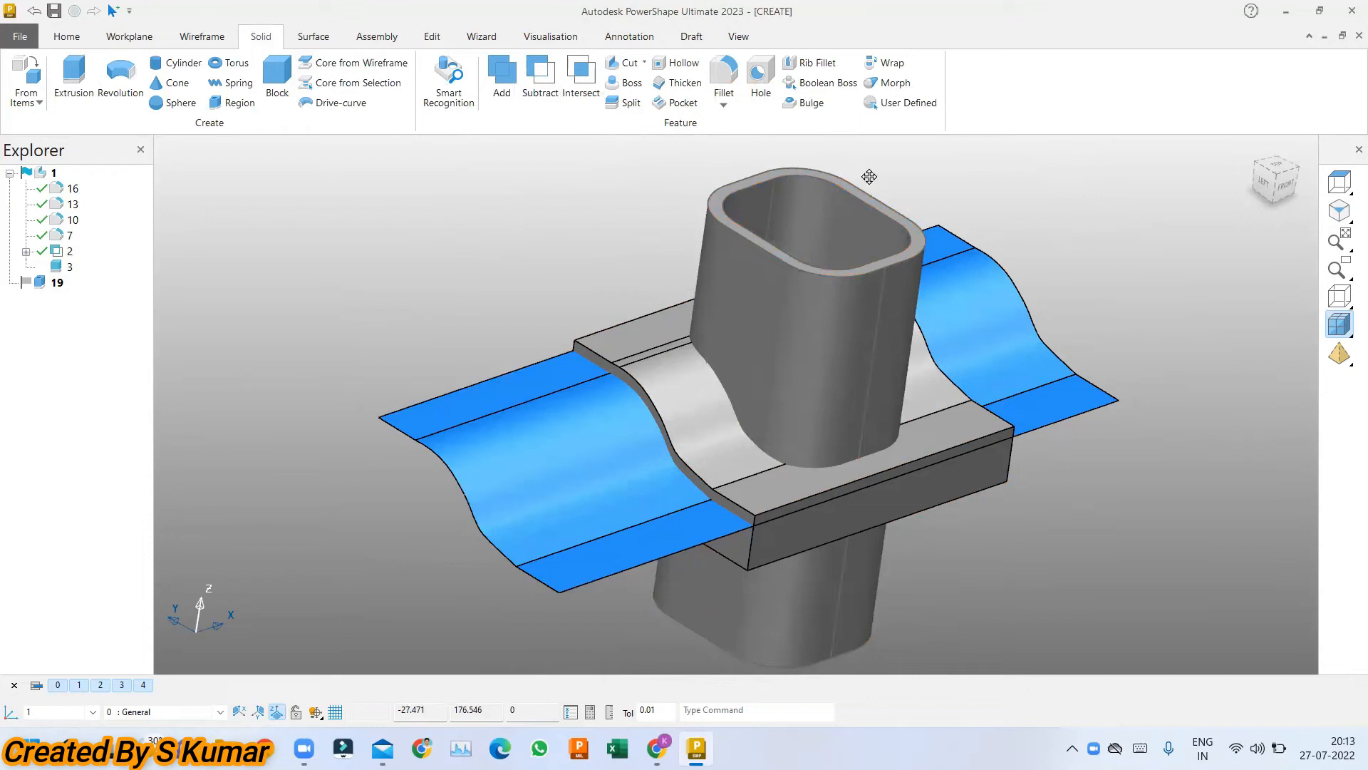
click(626, 103)
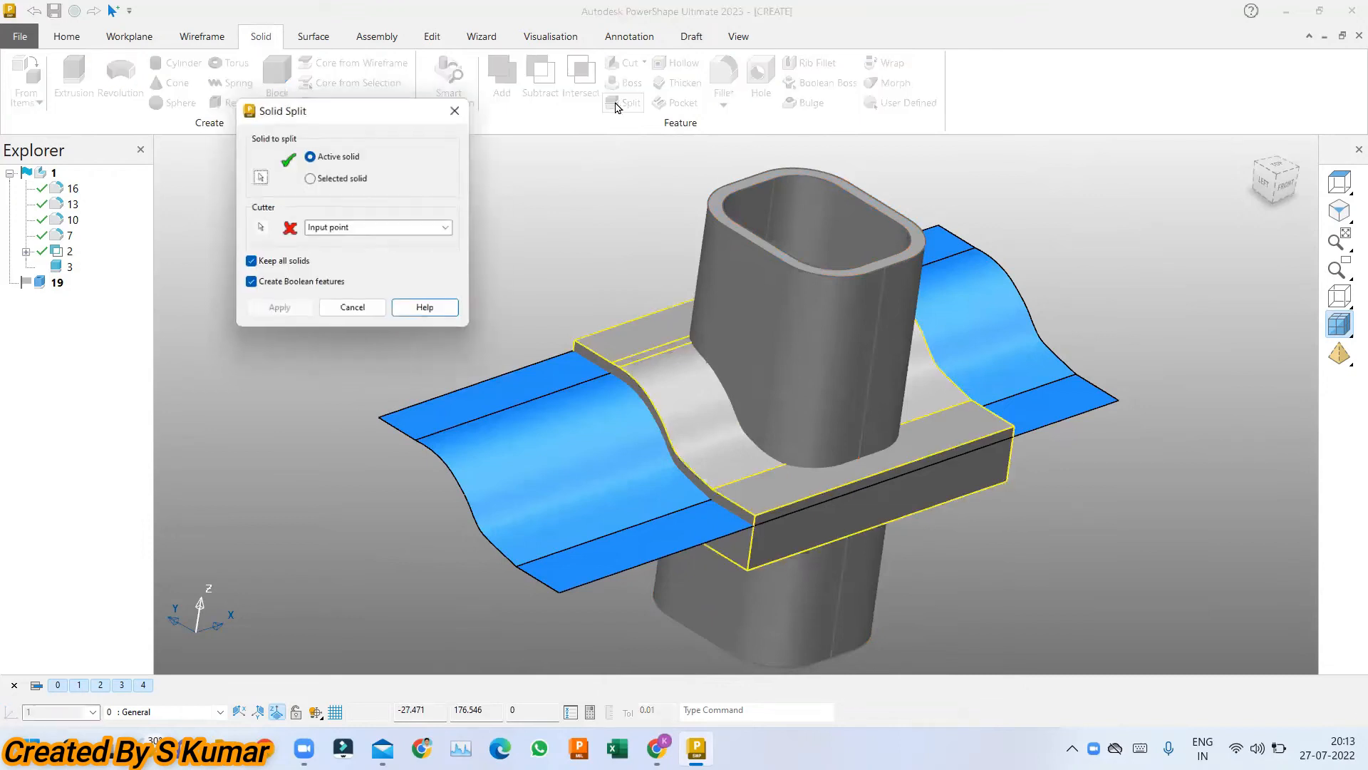
click(329, 183)
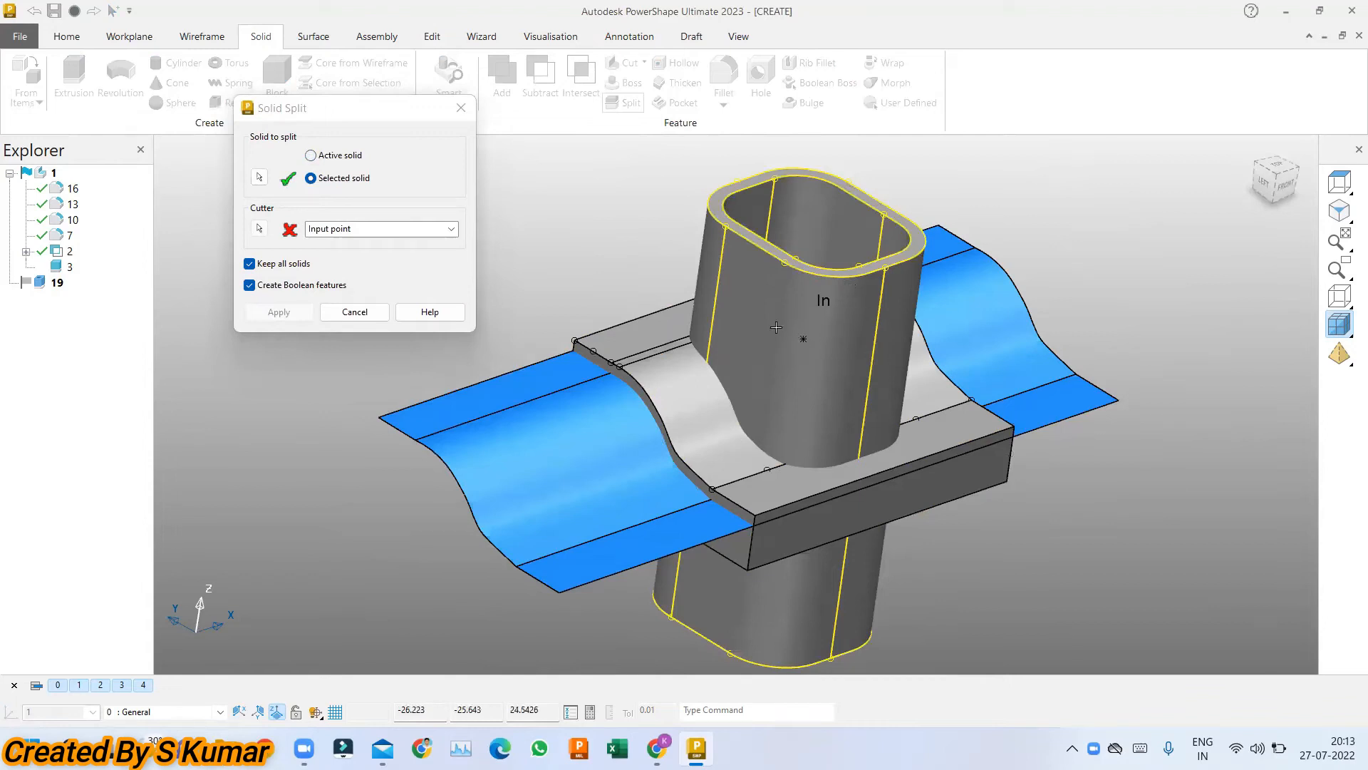
click(349, 230)
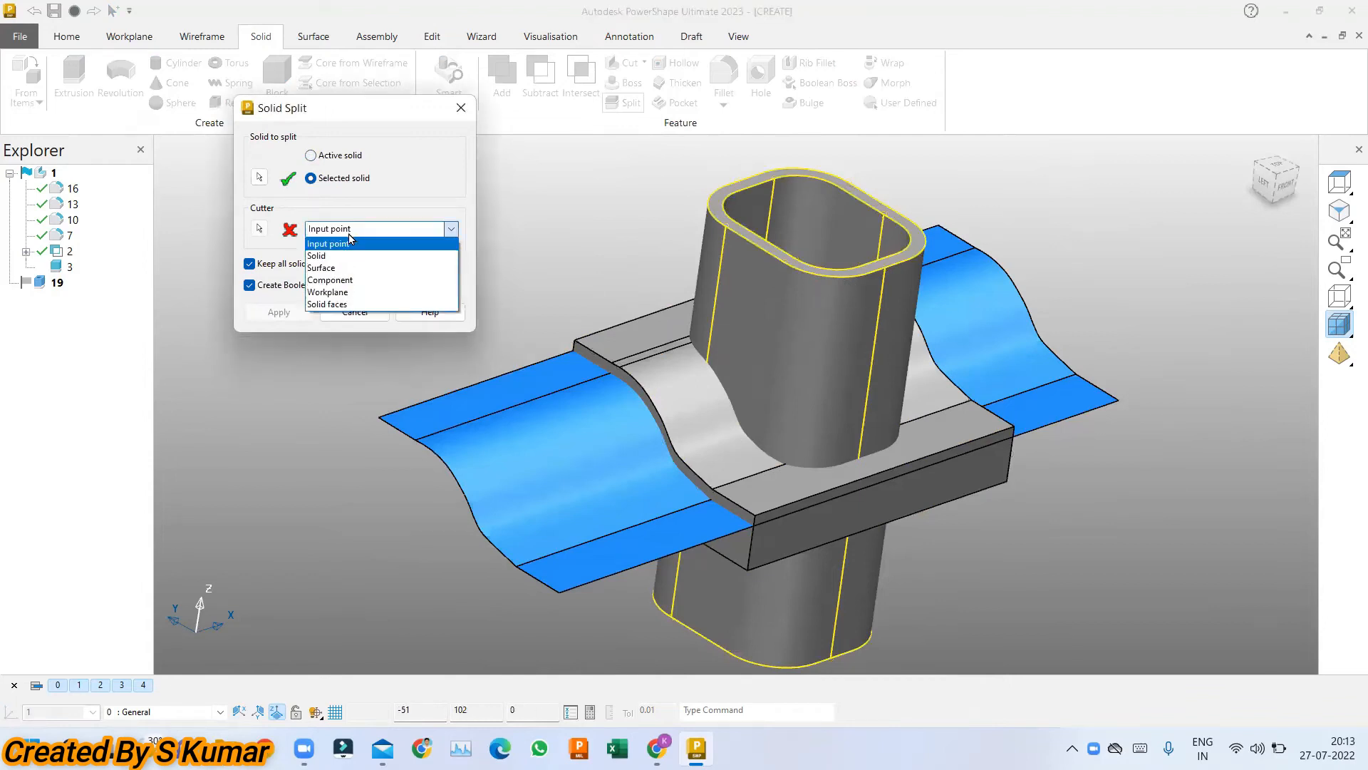
click(349, 269)
click(563, 491)
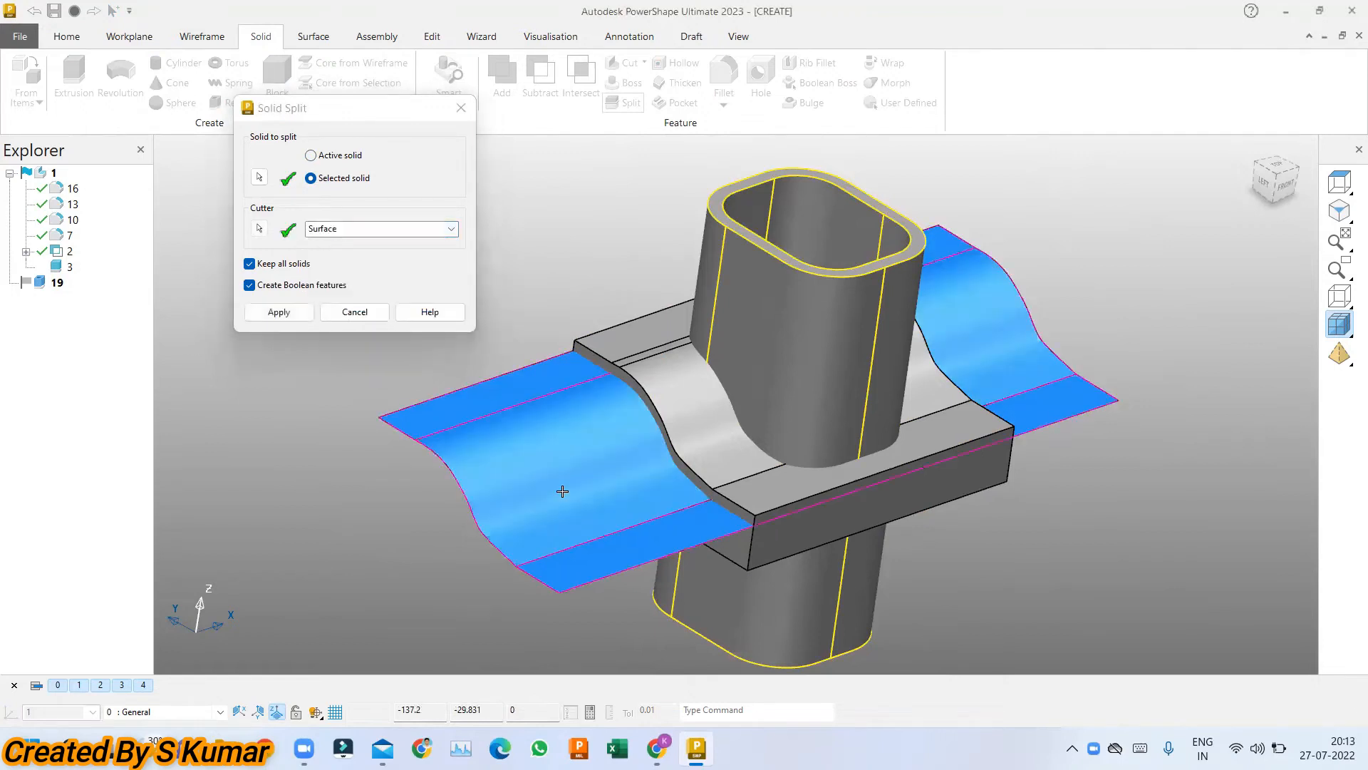
click(278, 312)
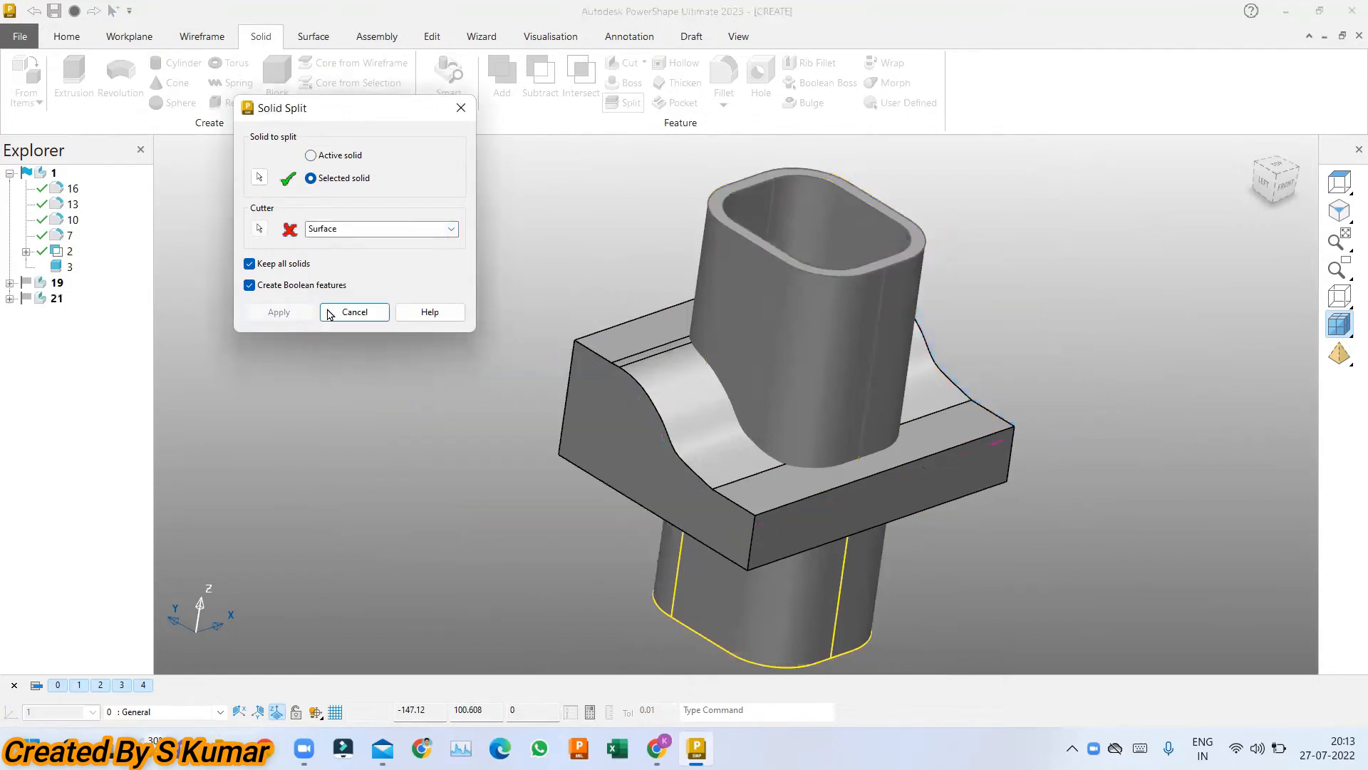
click(372, 315)
Isolate the upper piece of the split ring and examine its contoured underside, with the other solids shown again for comparison.
click(864, 370)
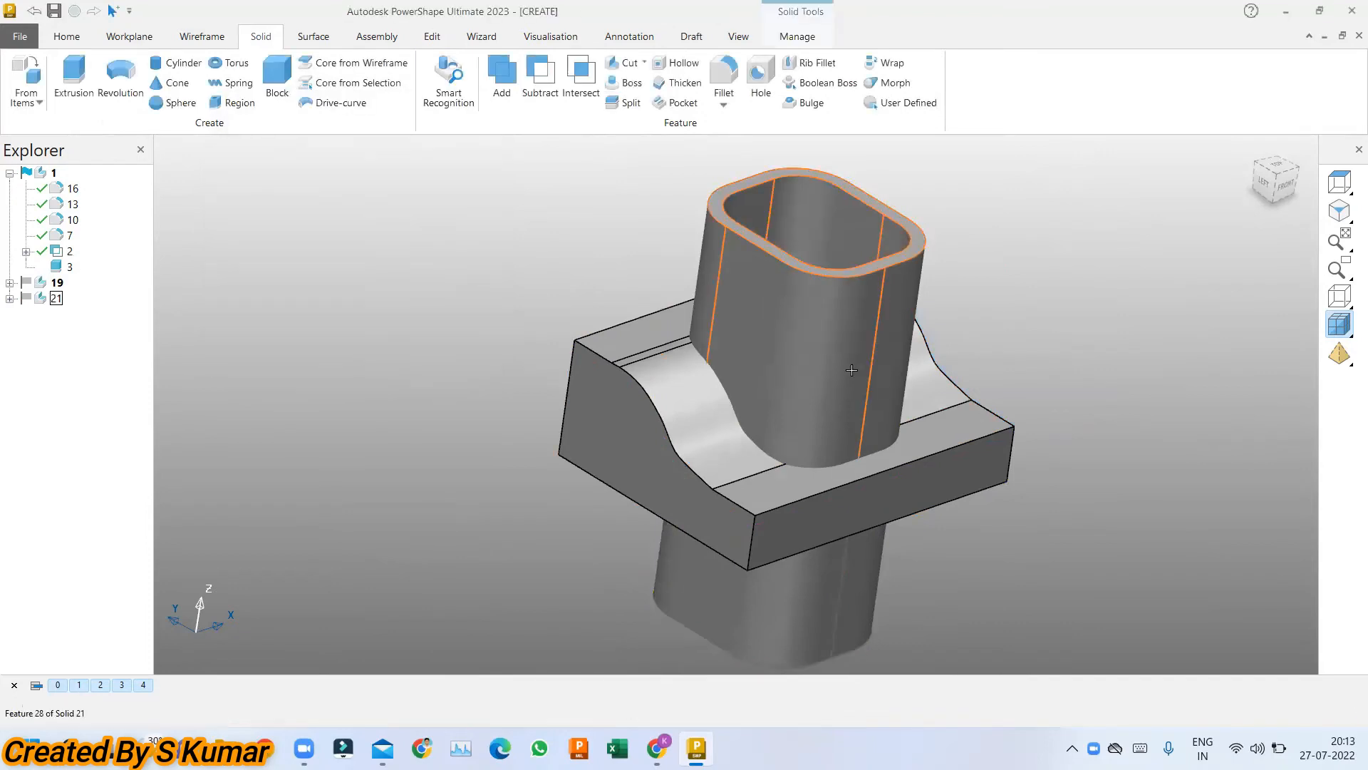
key(ctrl+k)
middle_drag(803, 397, 1046, 387)
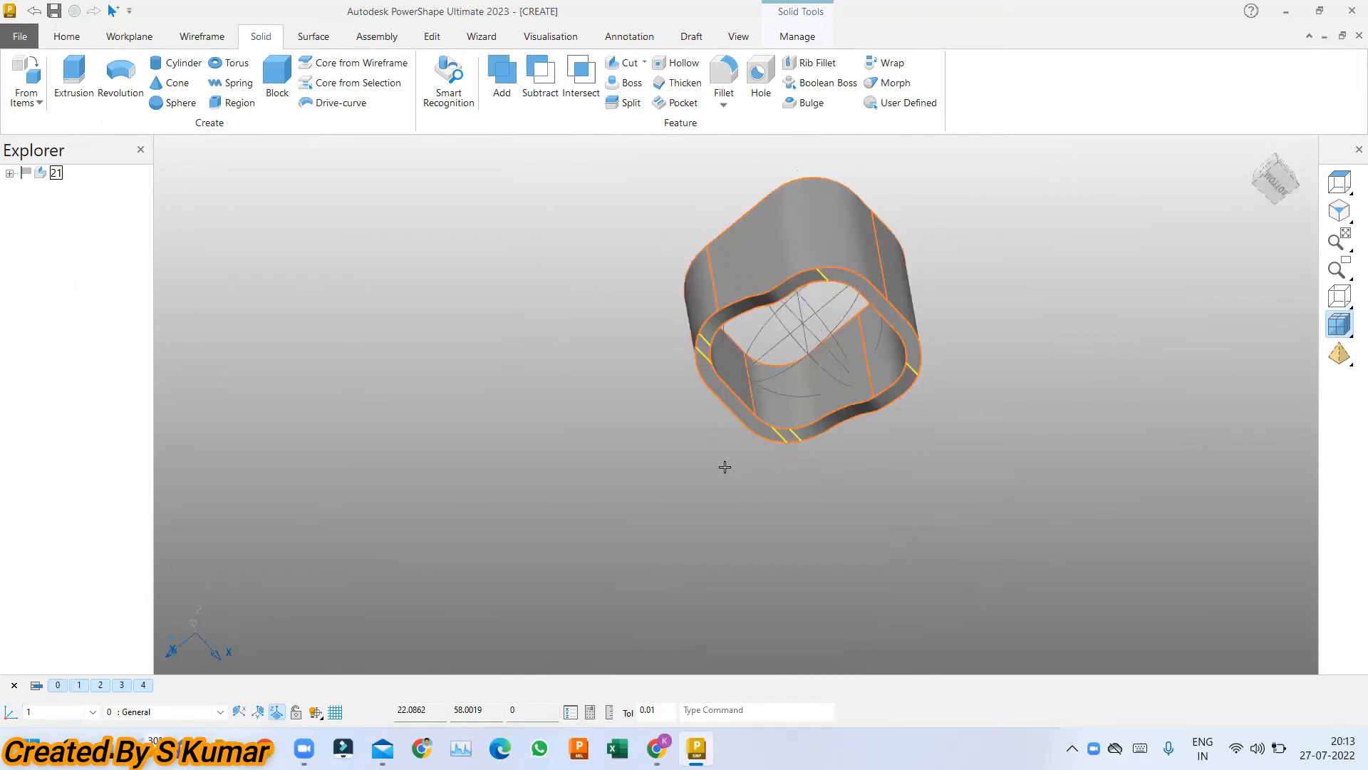
middle_drag(724, 464, 759, 416)
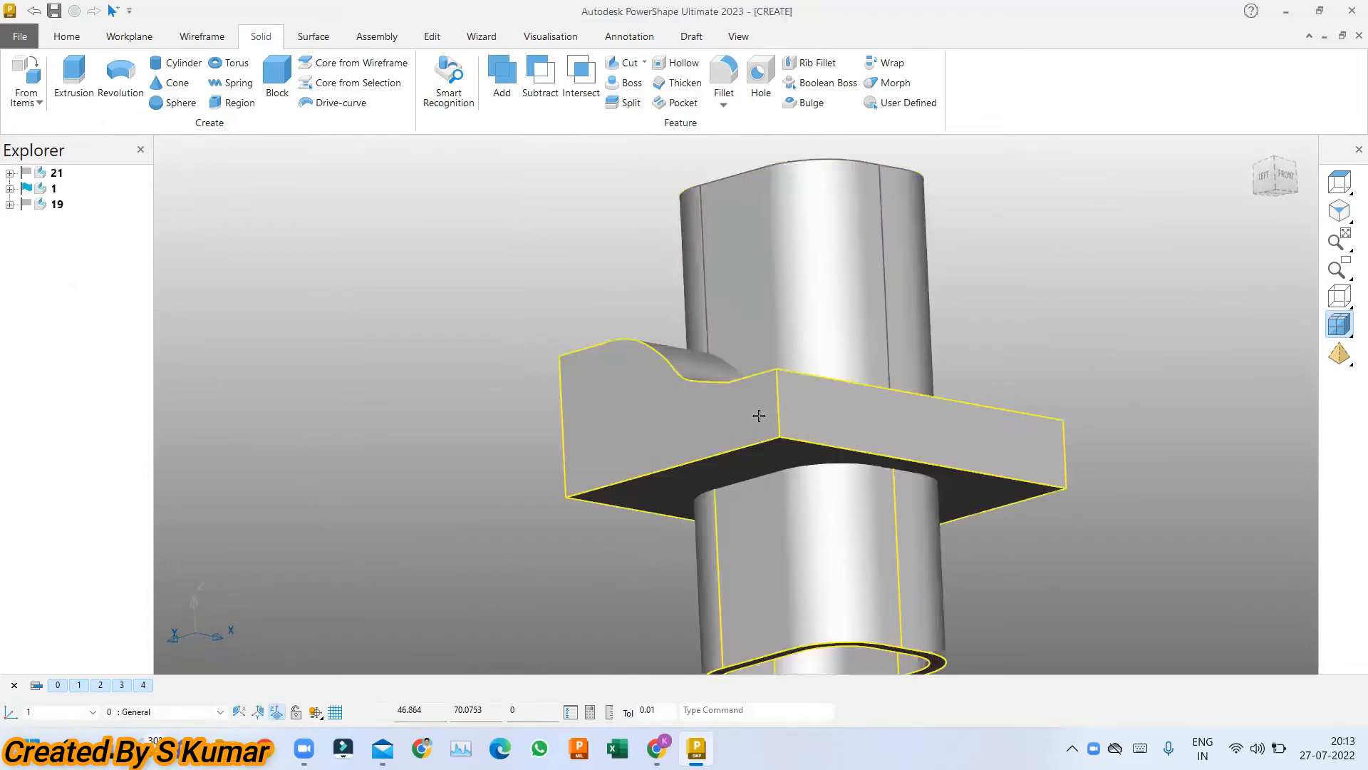
Delete the lower piece of the split ring that protrudes beneath the block.
click(1036, 560)
click(862, 567)
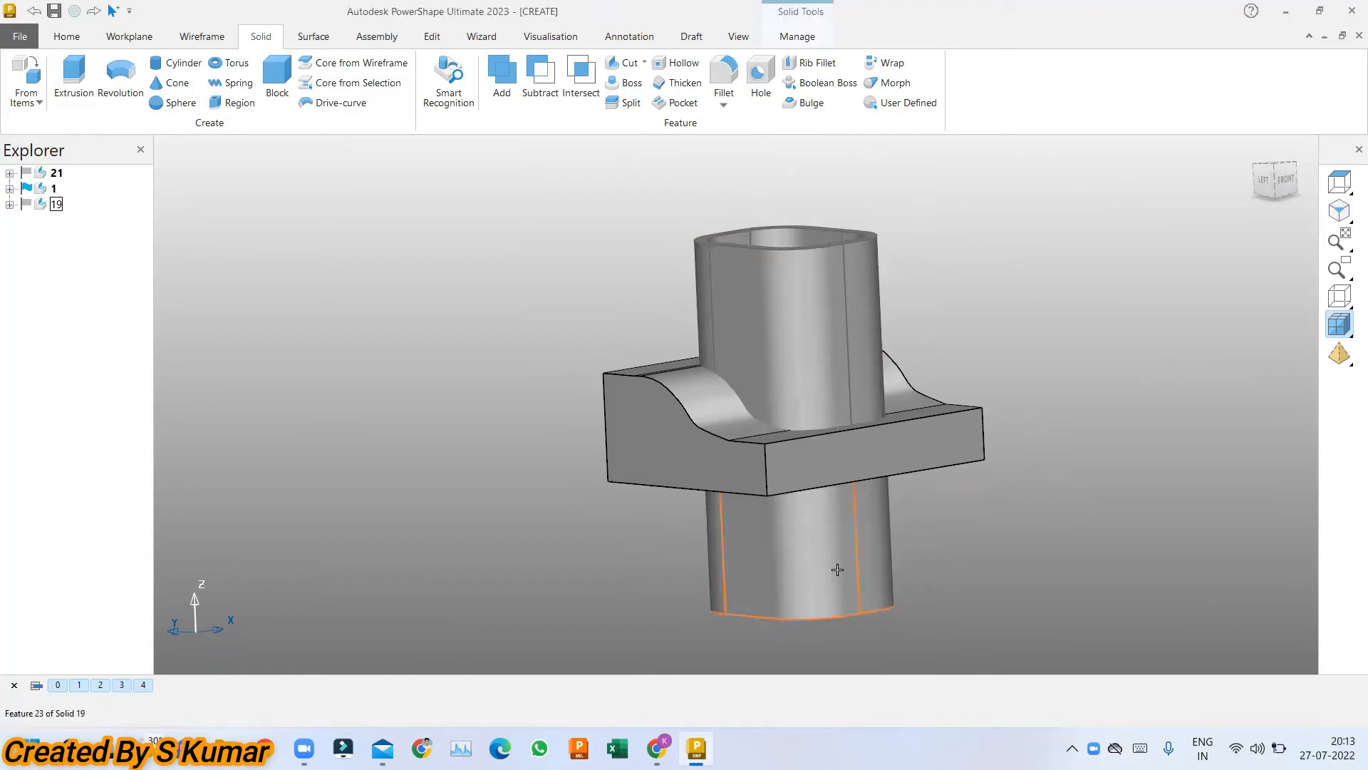
key(Delete)
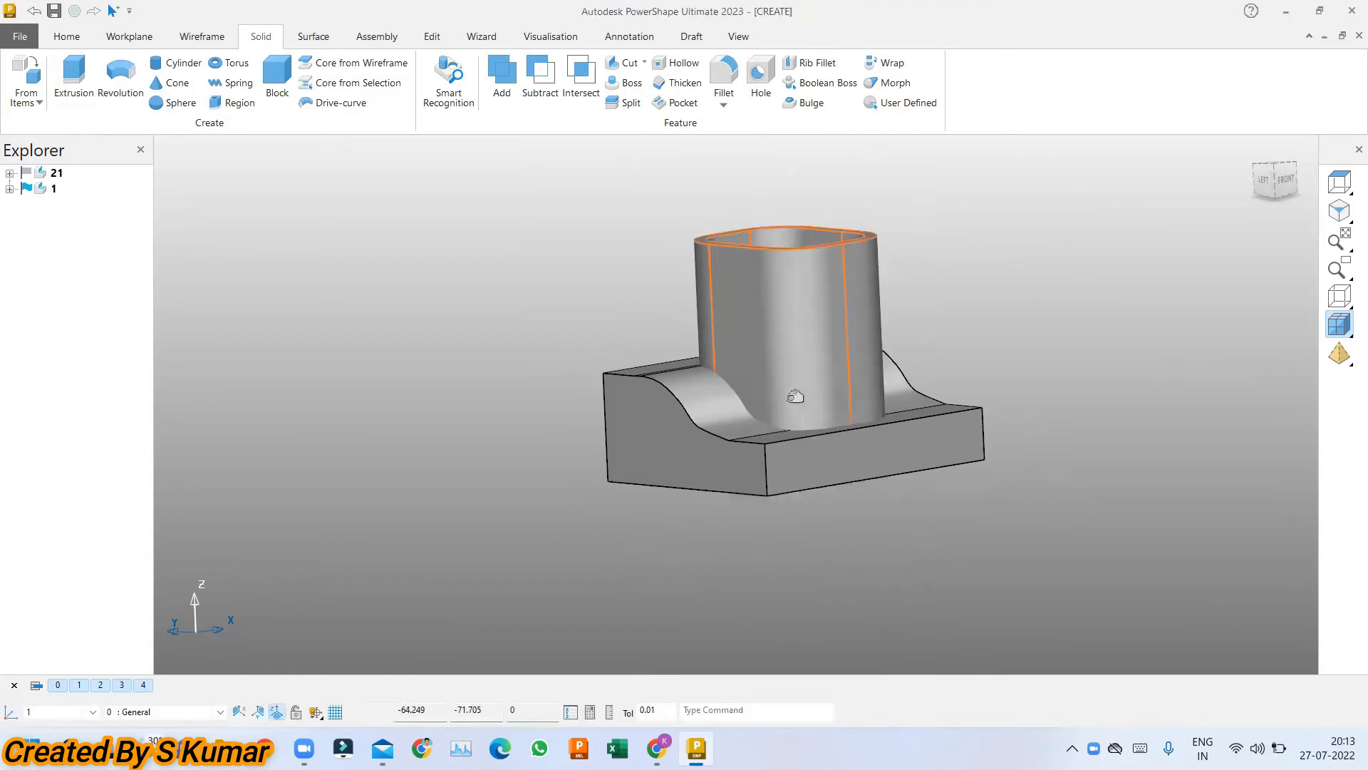
Subtract the upper ring piece from the block to cut the groove around the pocket.
scroll(951, 409, down, 2)
scroll(951, 409, up, 3)
middle_drag(853, 326, 657, 273)
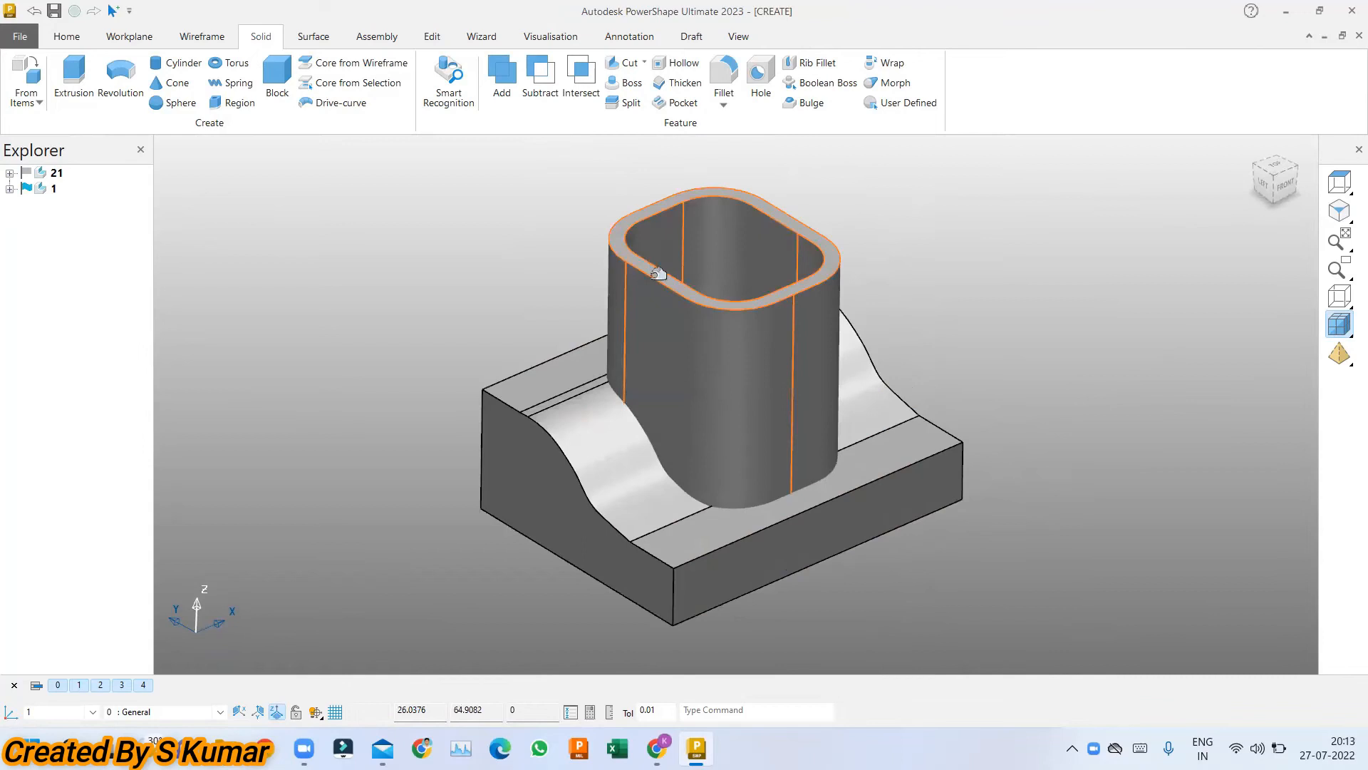
click(538, 82)
click(748, 379)
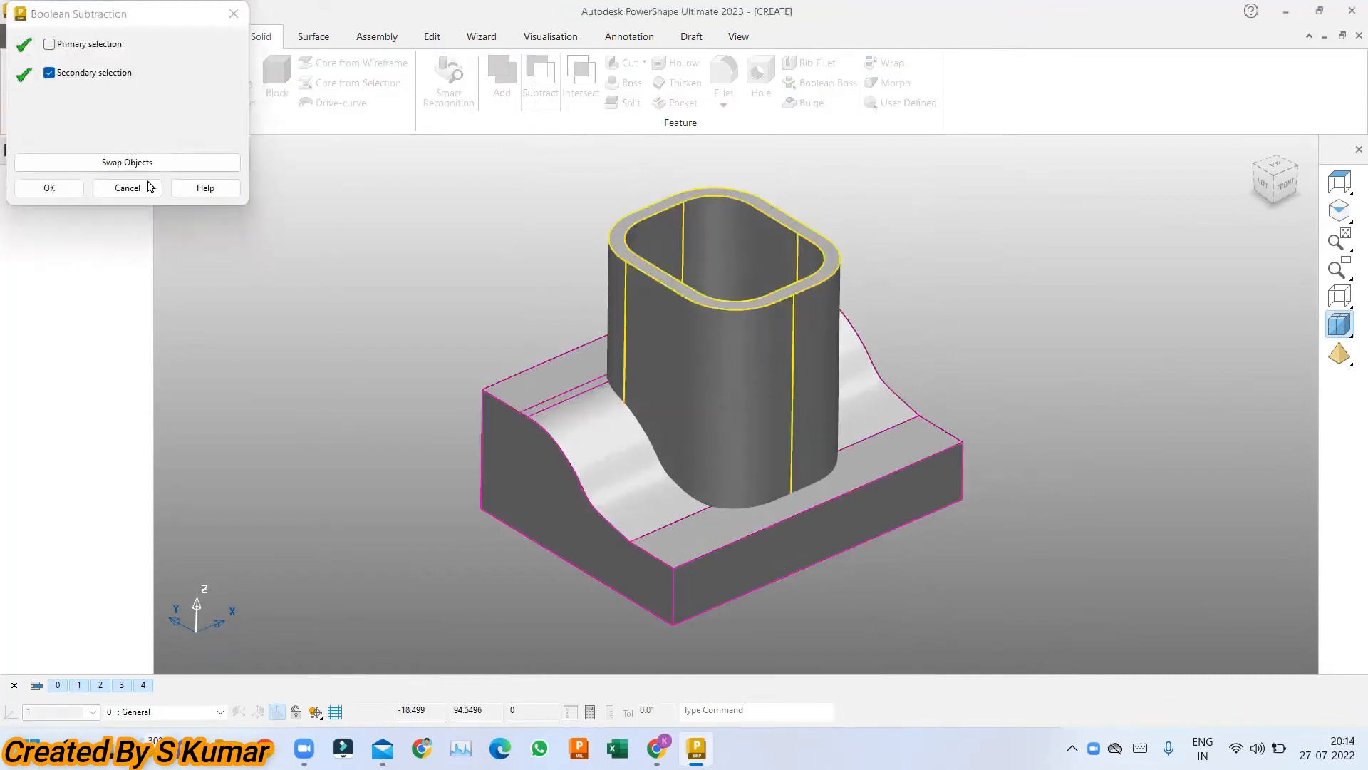
click(52, 188)
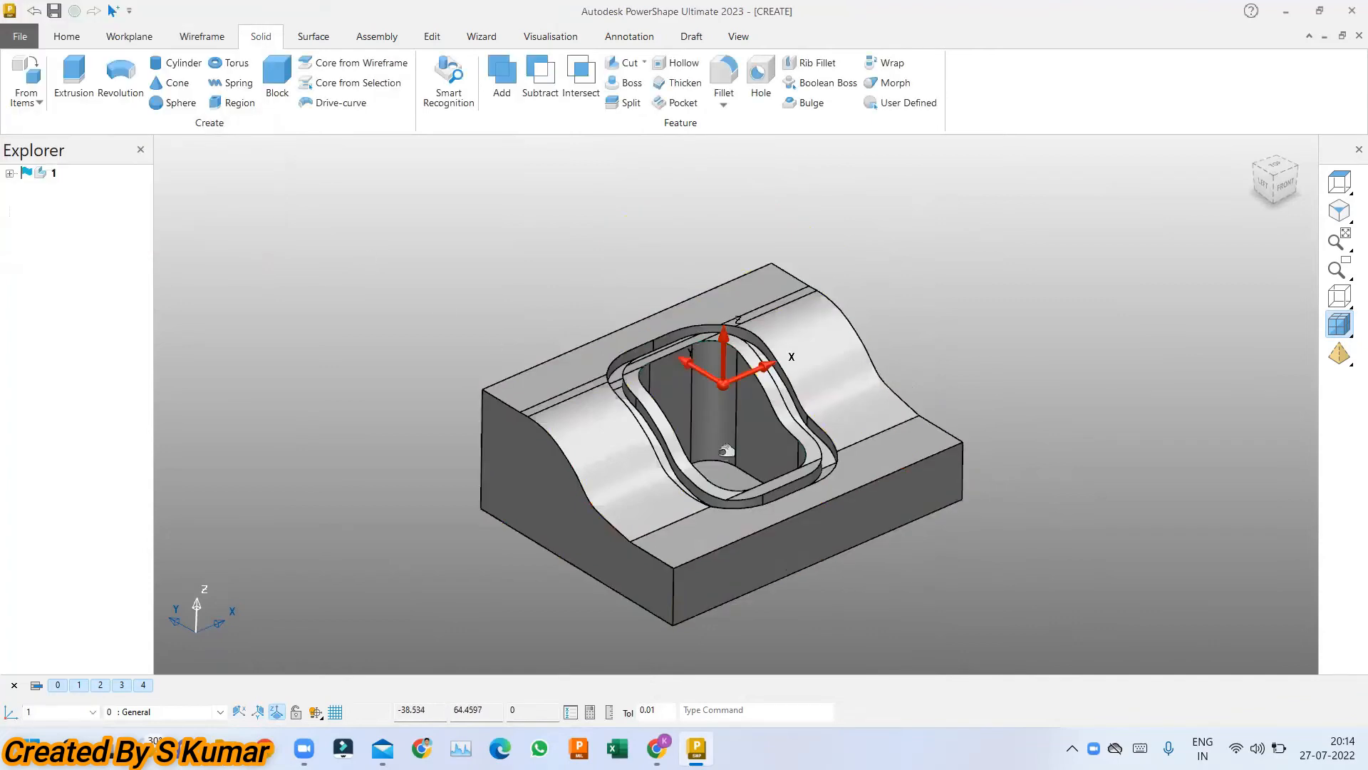
Examine the groove around the pocket from several angles.
scroll(809, 373, up, 3)
middle_drag(754, 589, 685, 423)
scroll(677, 434, up, 2)
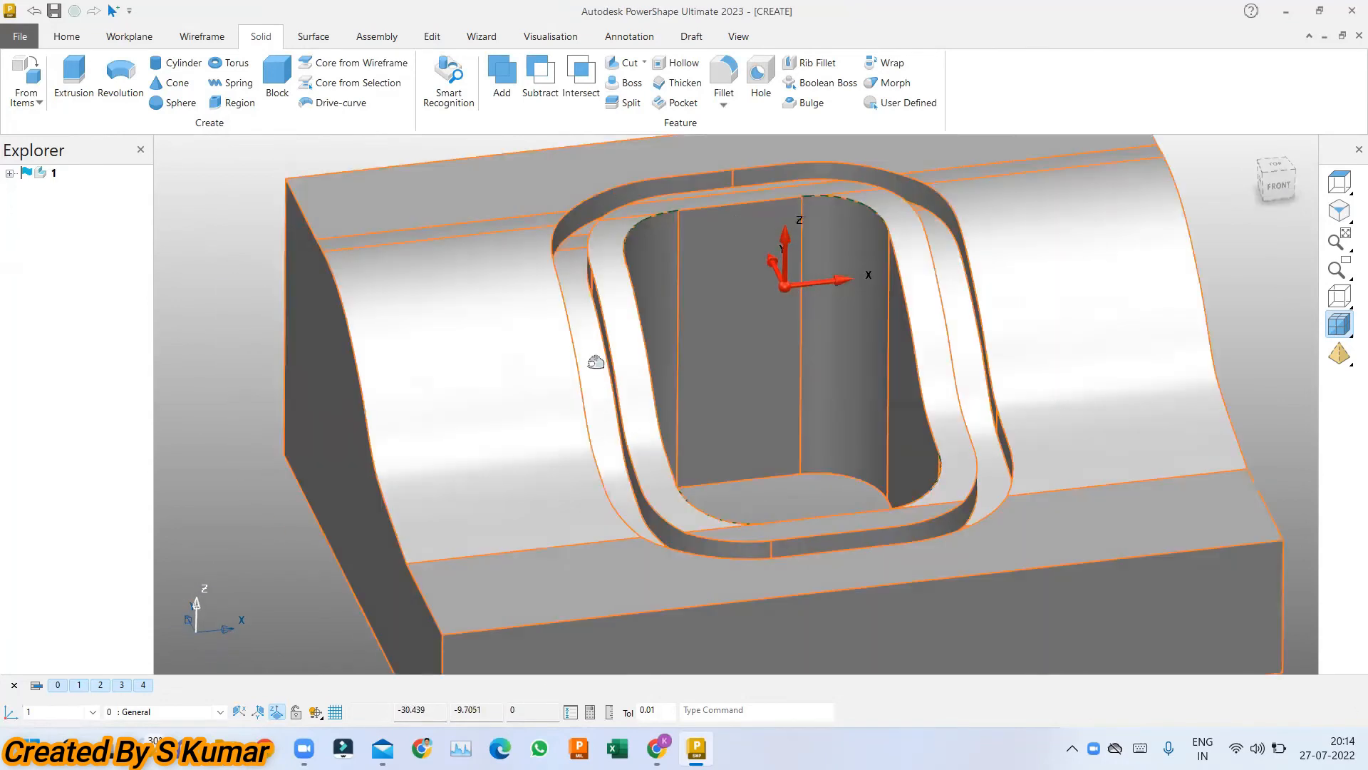
middle_drag(594, 399, 879, 357)
click(880, 357)
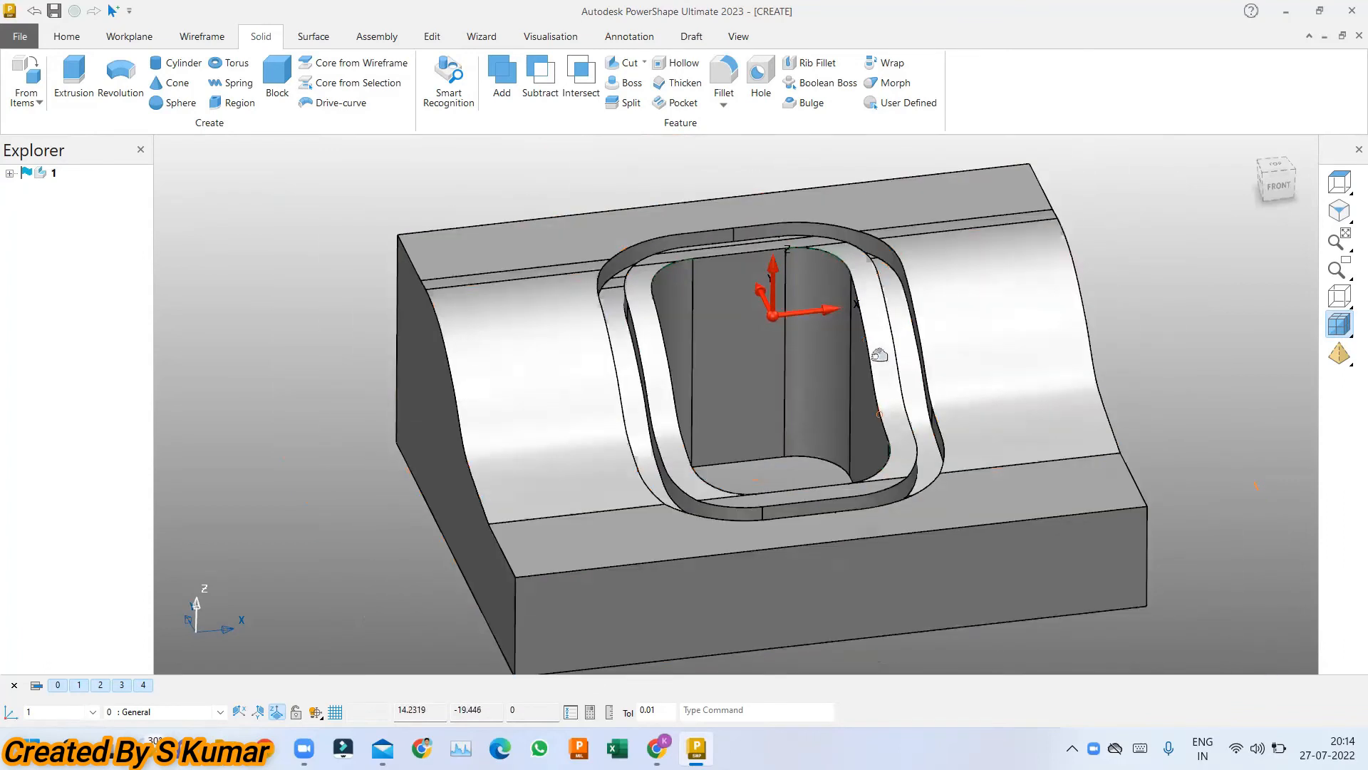
Try a rib fillet along the groove, using its four floor faces as guide surfaces in Individual faces mode.
click(804, 64)
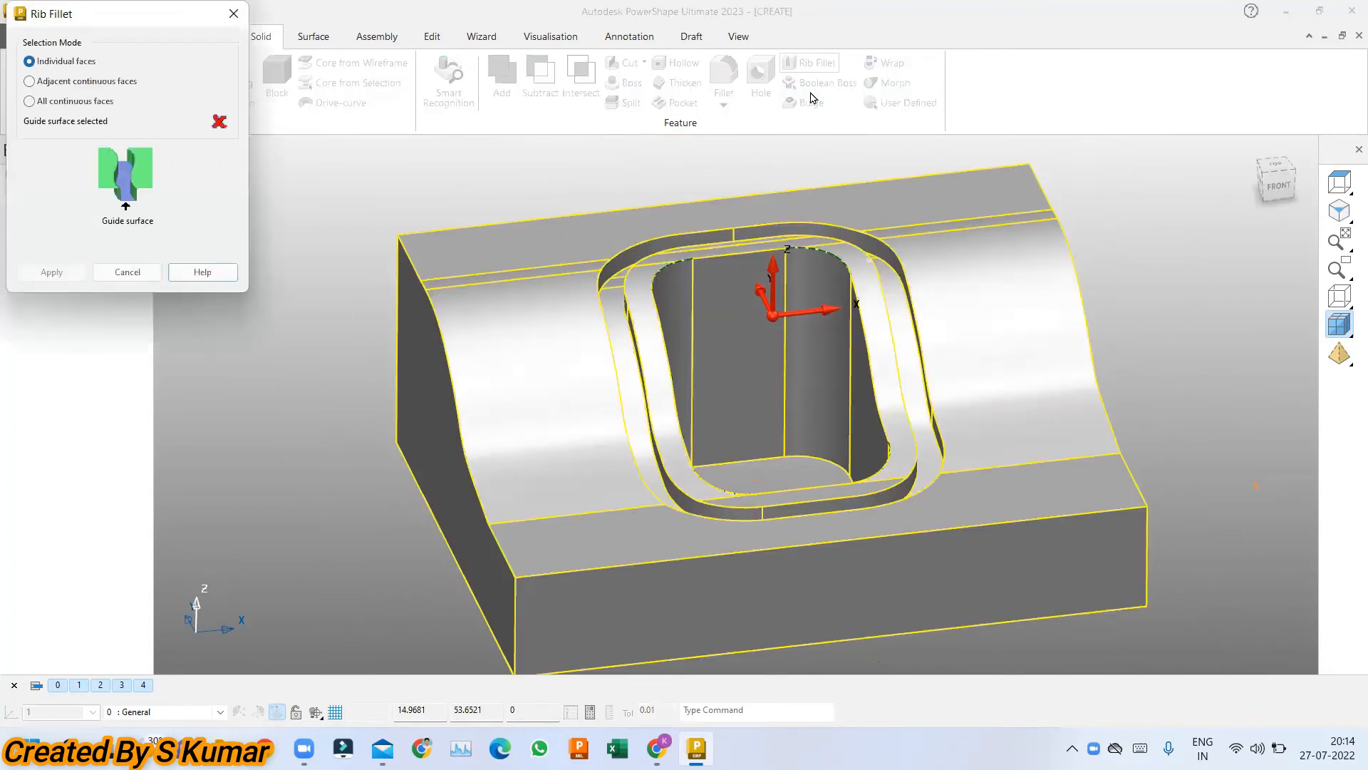
click(907, 333)
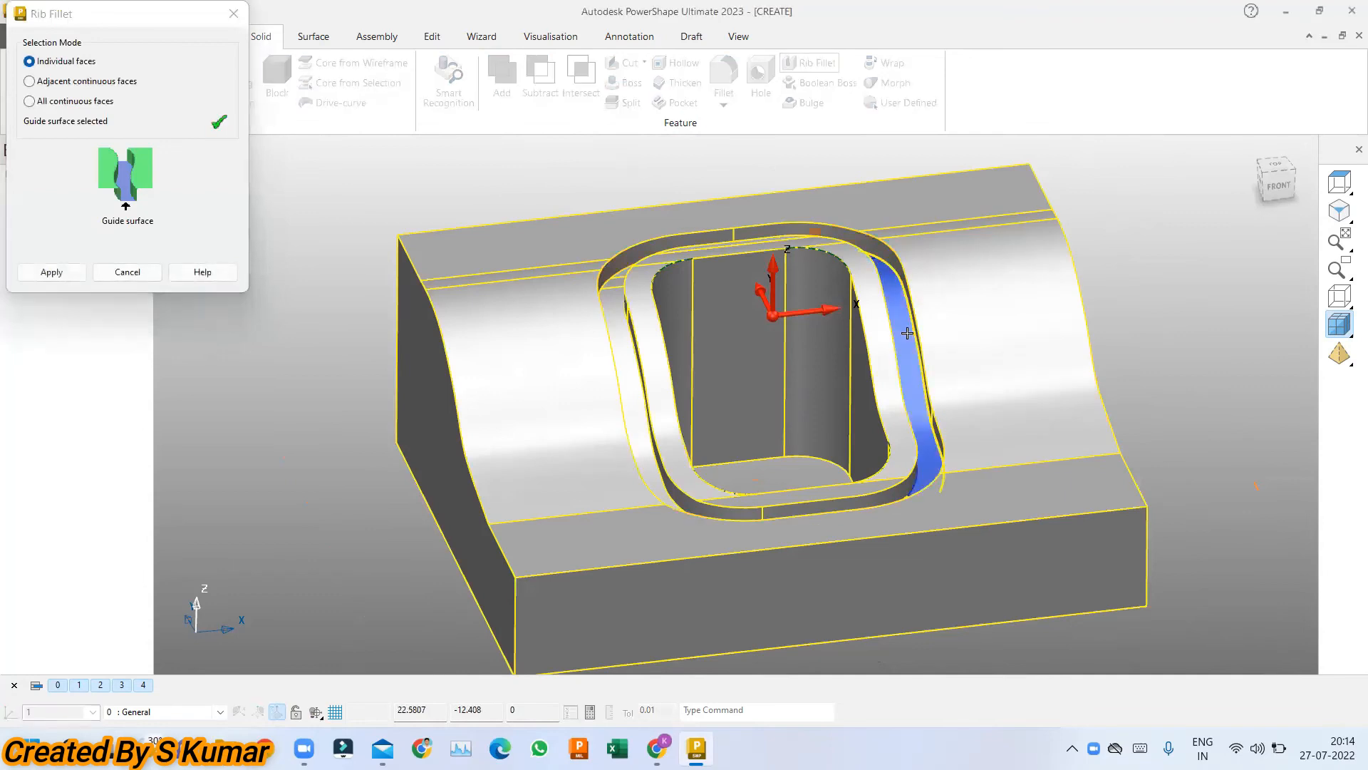
middle_drag(811, 308, 796, 396)
middle_drag(781, 228, 768, 238)
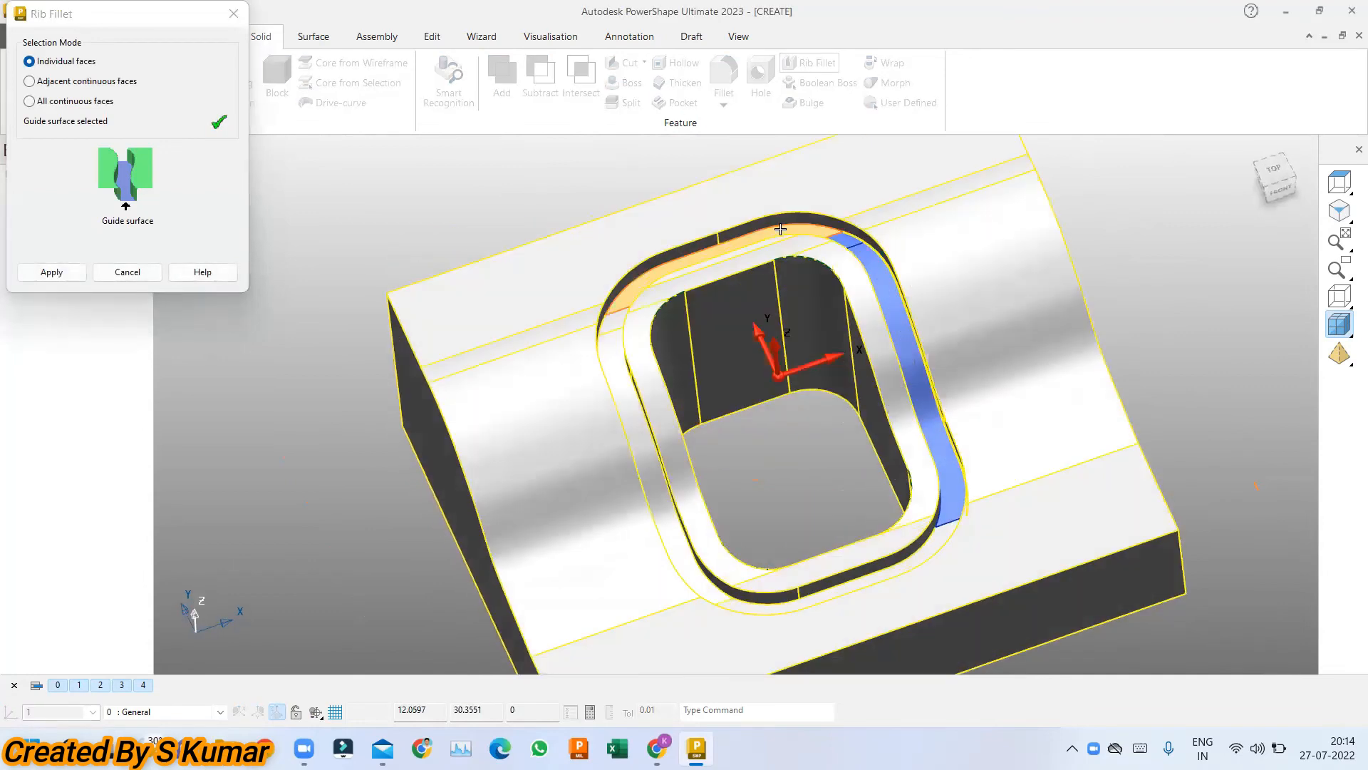
click(764, 234)
click(608, 318)
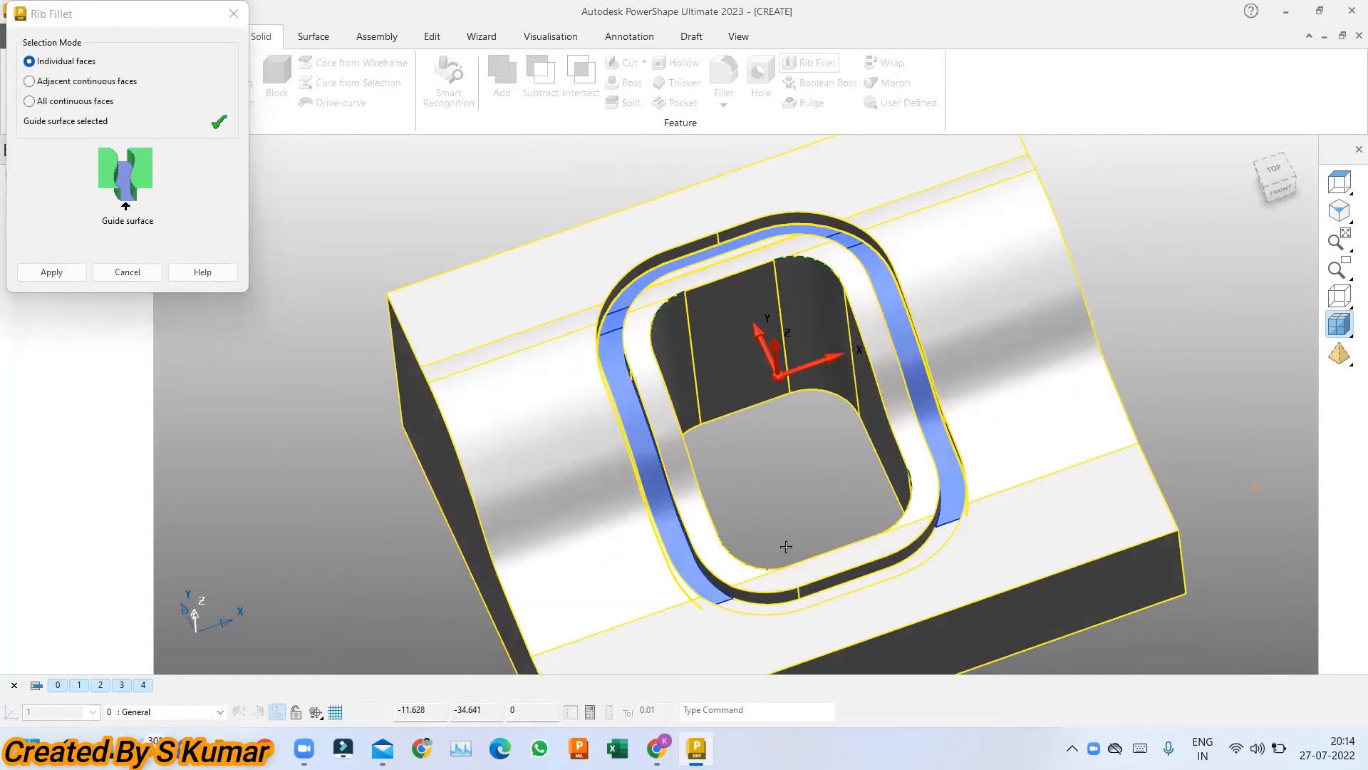
click(781, 607)
middle_drag(791, 511, 782, 293)
scroll(749, 284, up, 2)
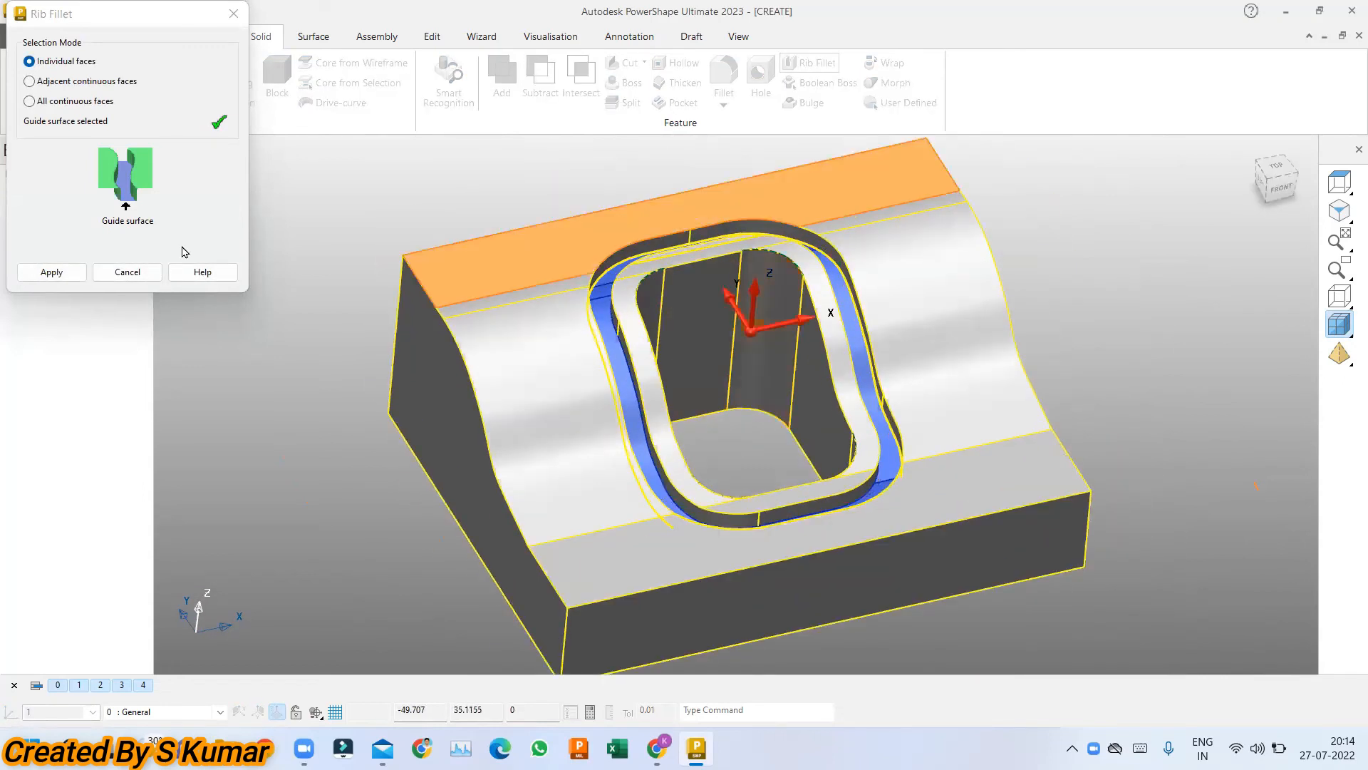
click(49, 272)
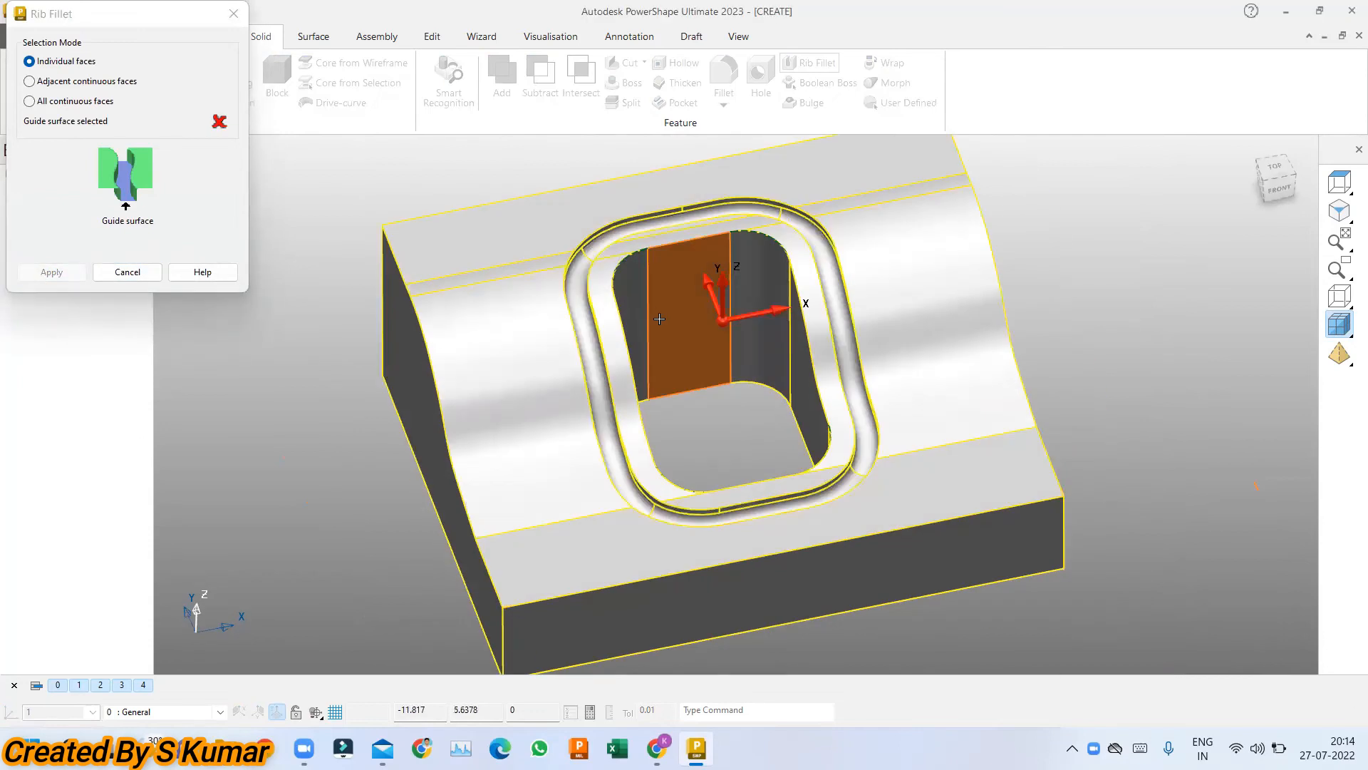
scroll(660, 326, up, 1)
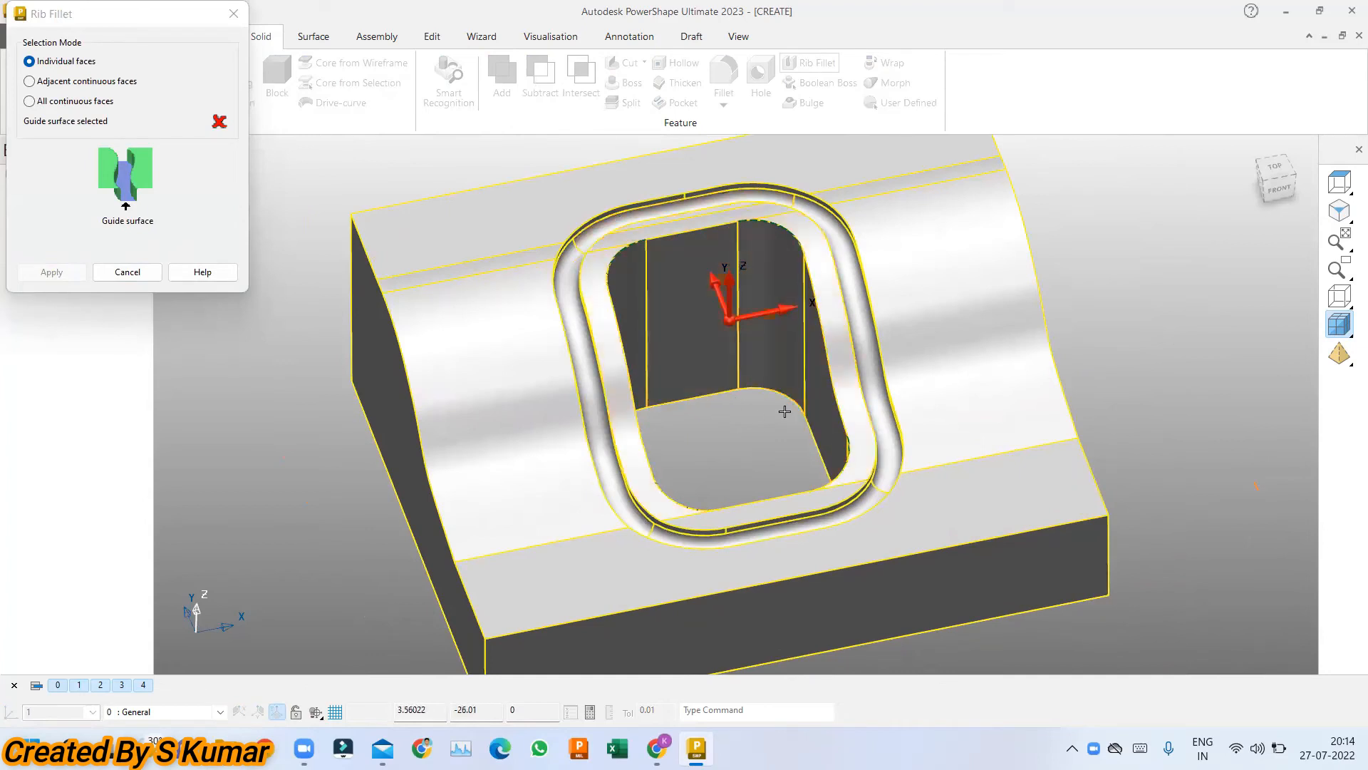
click(128, 272)
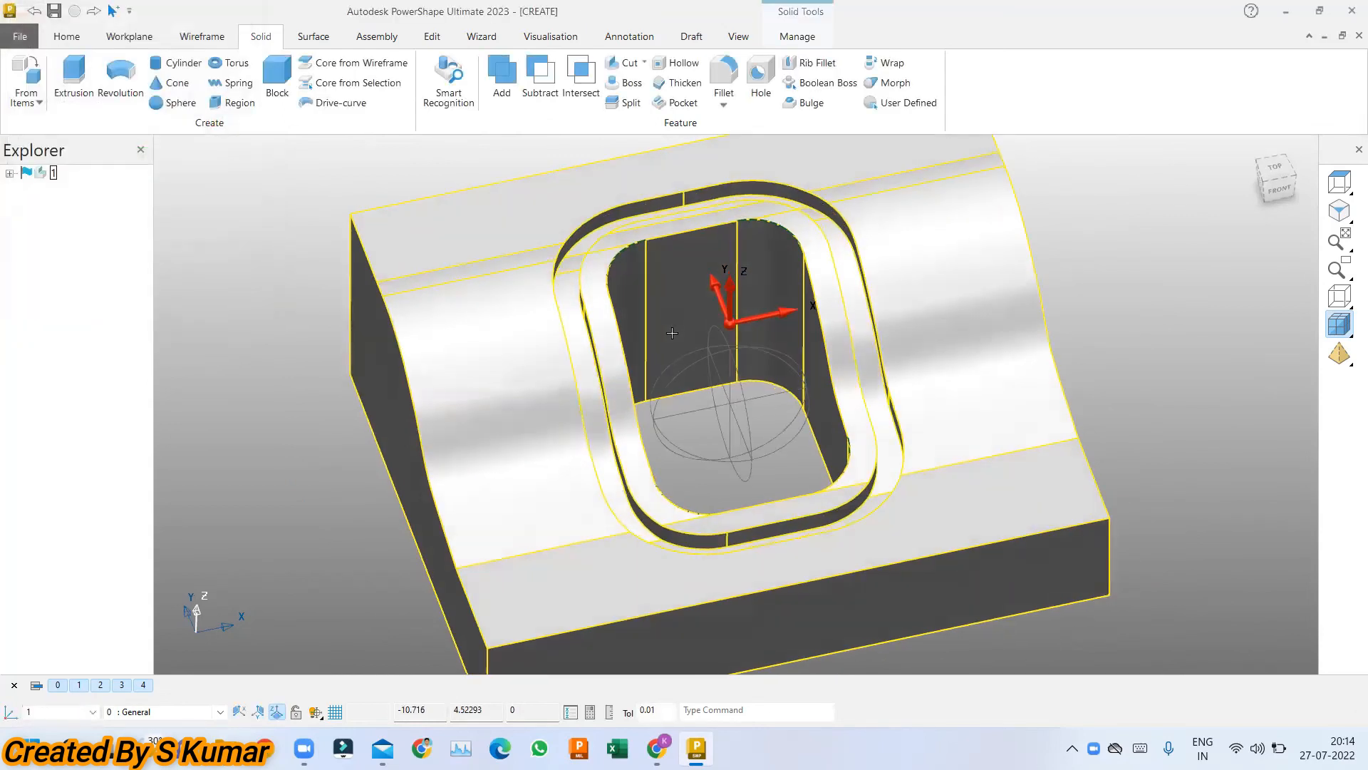
middle_drag(672, 327, 672, 464)
middle_drag(673, 321, 574, 220)
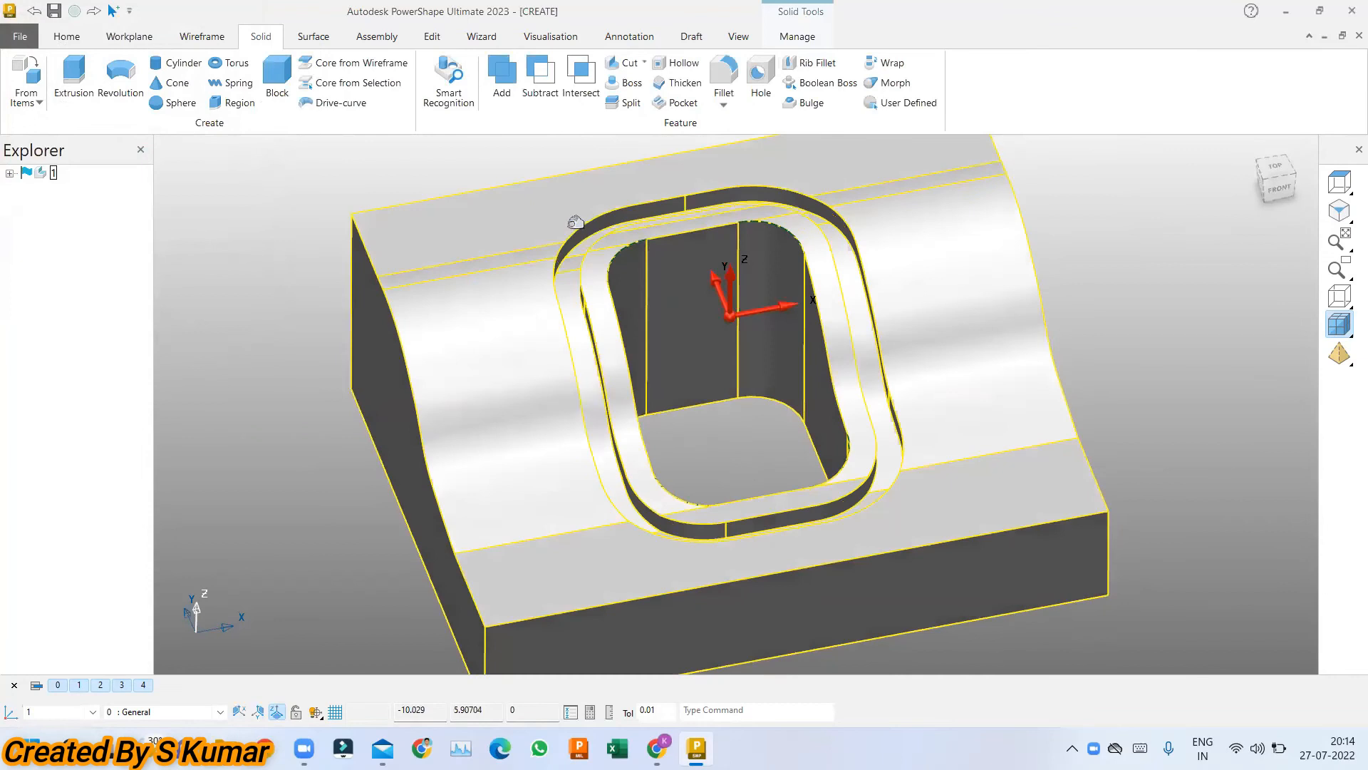
scroll(641, 228, up, 4)
click(649, 218)
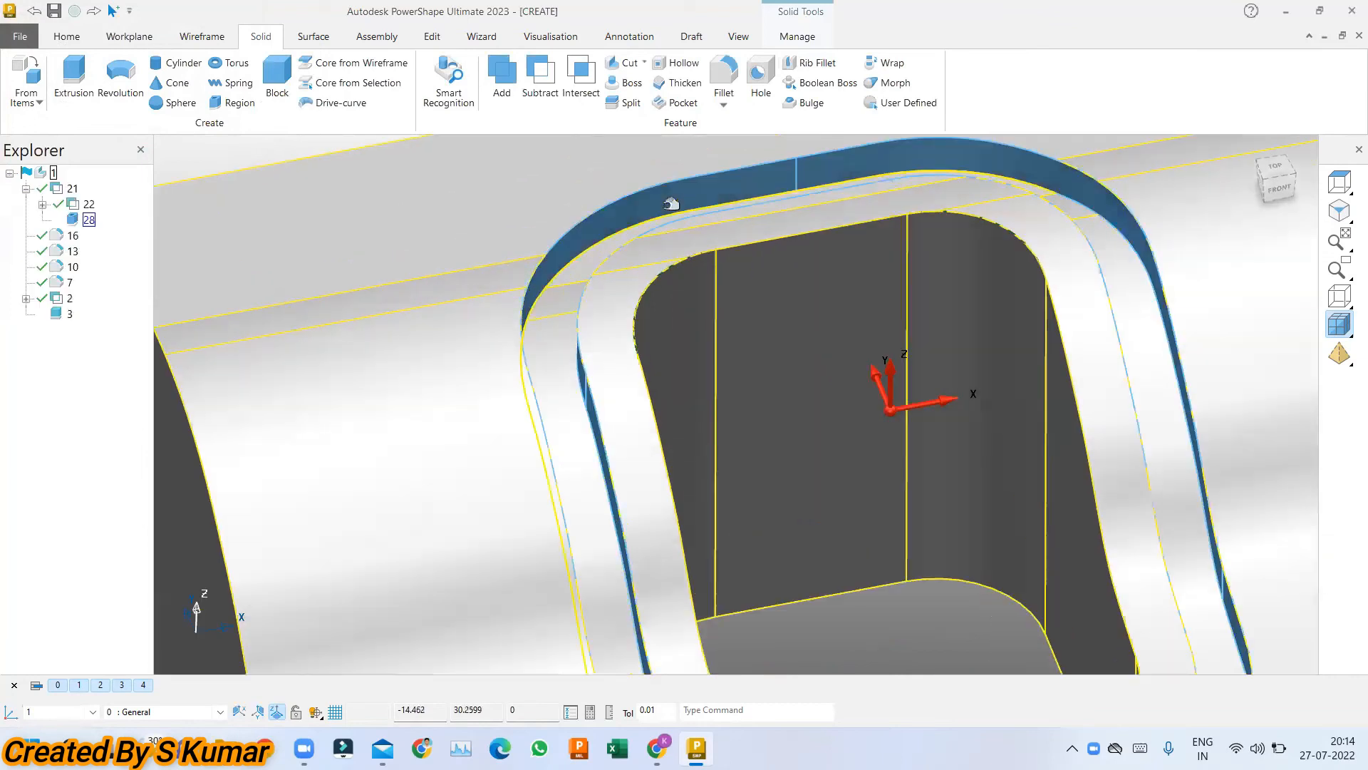
click(724, 105)
click(726, 107)
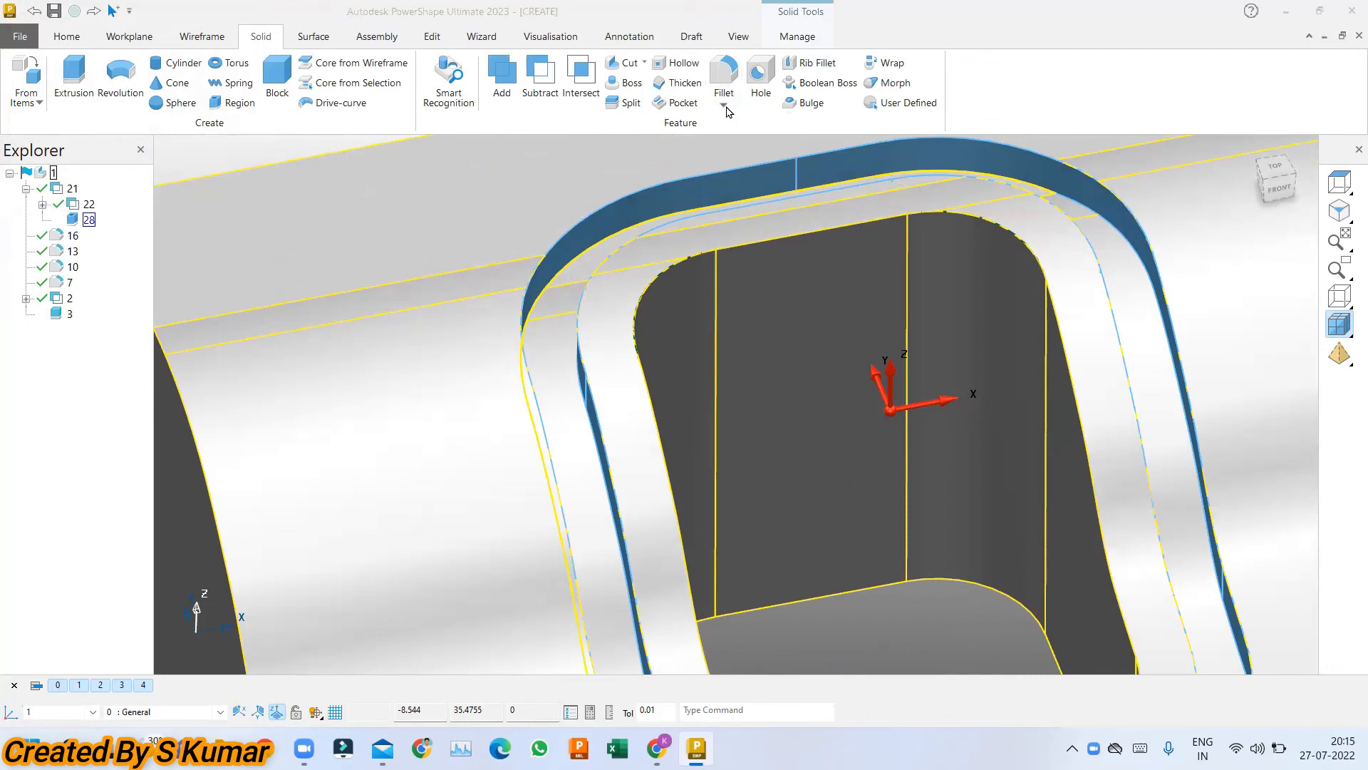
click(198, 152)
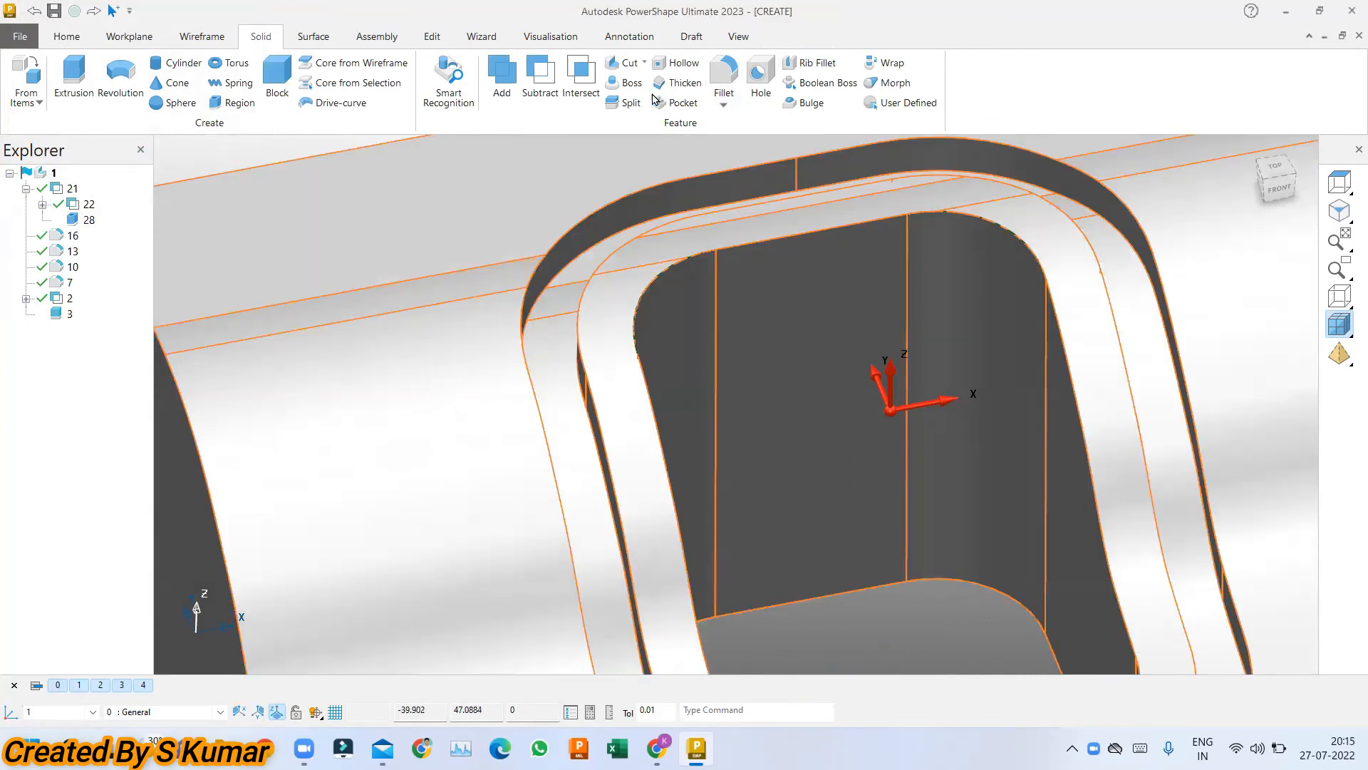
Fillet the floor edges of the groove around the pocket, following continuous edges with a circular cross-section.
click(722, 109)
click(742, 136)
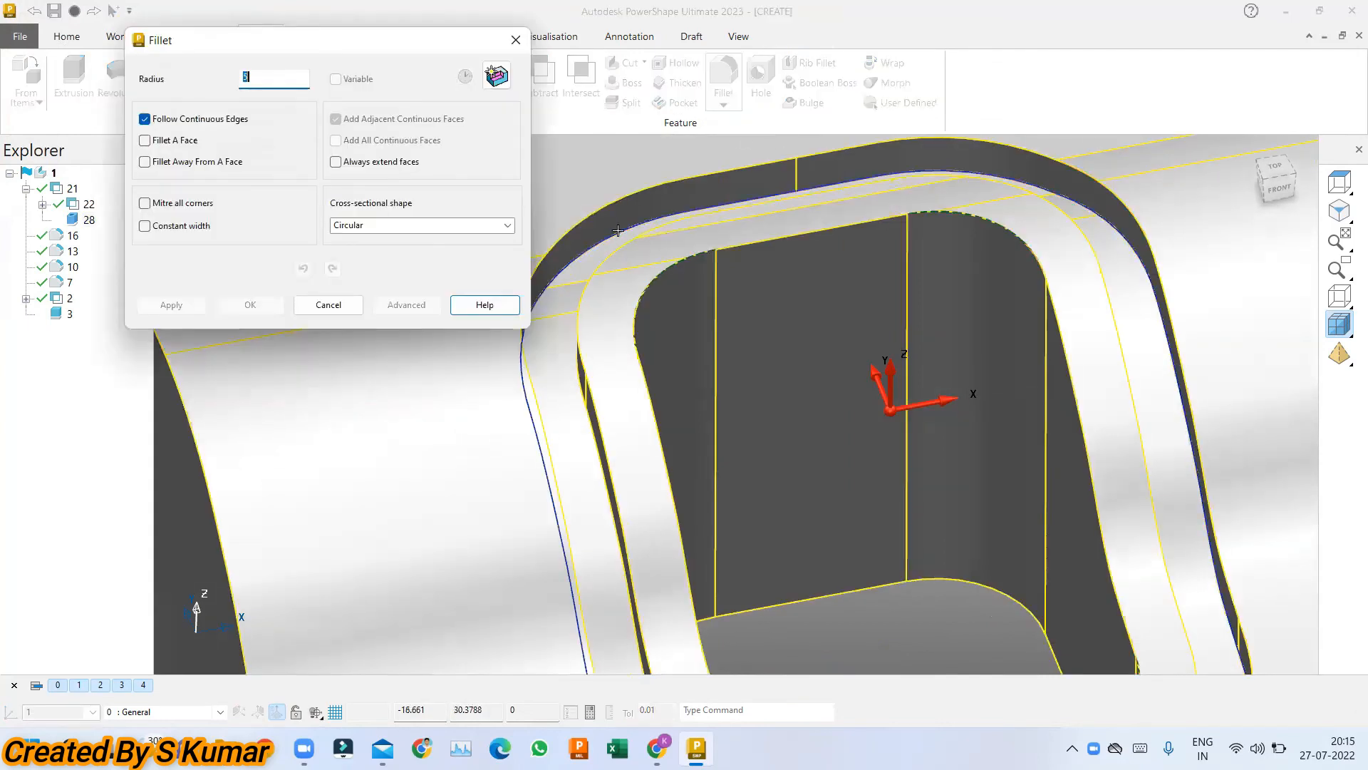
click(618, 226)
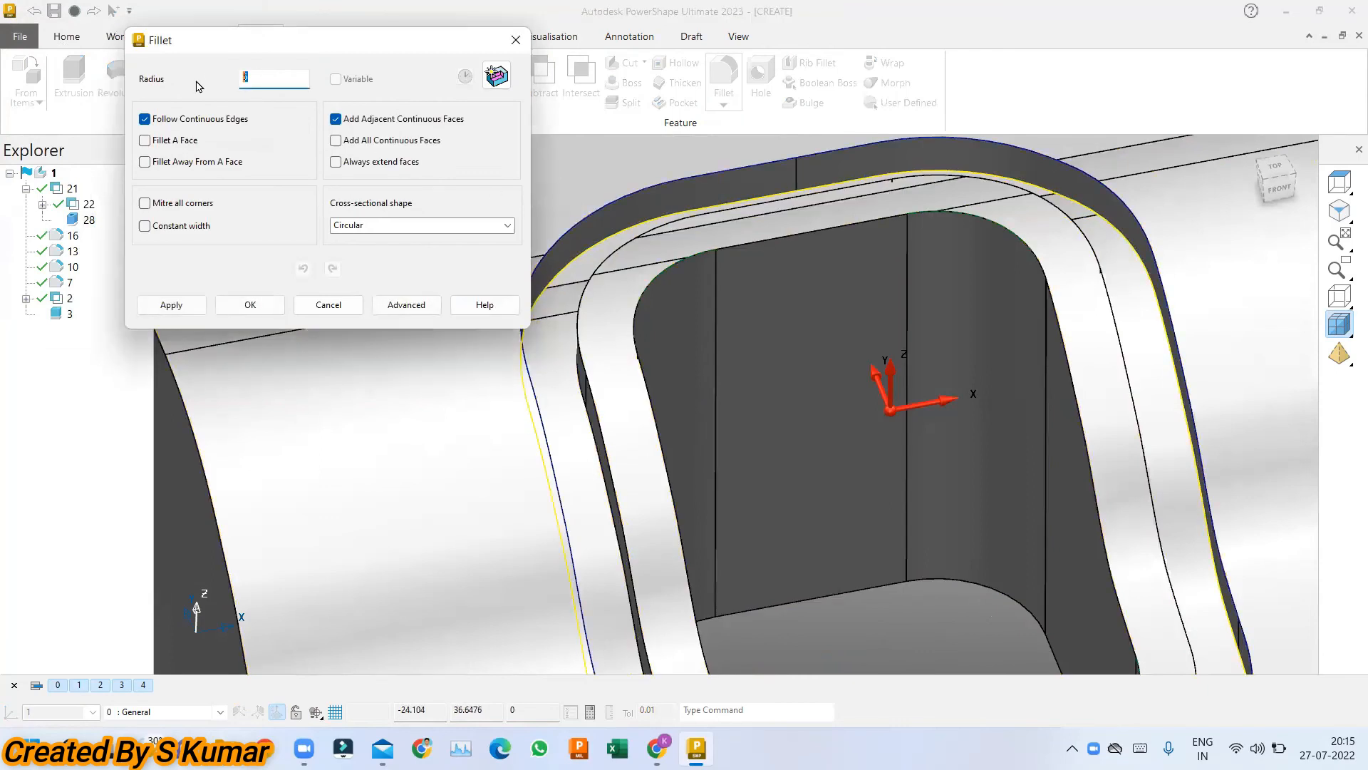
click(171, 305)
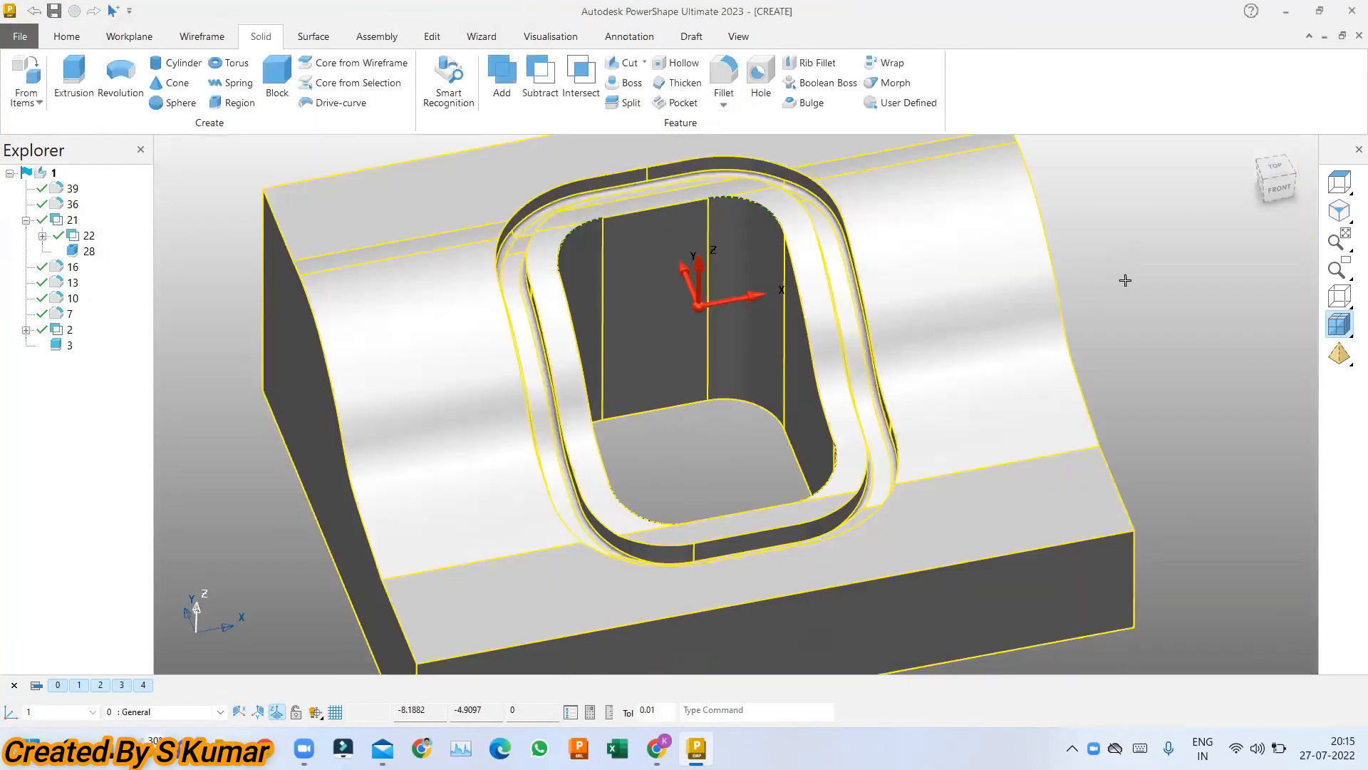
Examine the rounded groove around the pocket from several angles and distances, with the block selected and deselected.
scroll(1126, 280, down, 2)
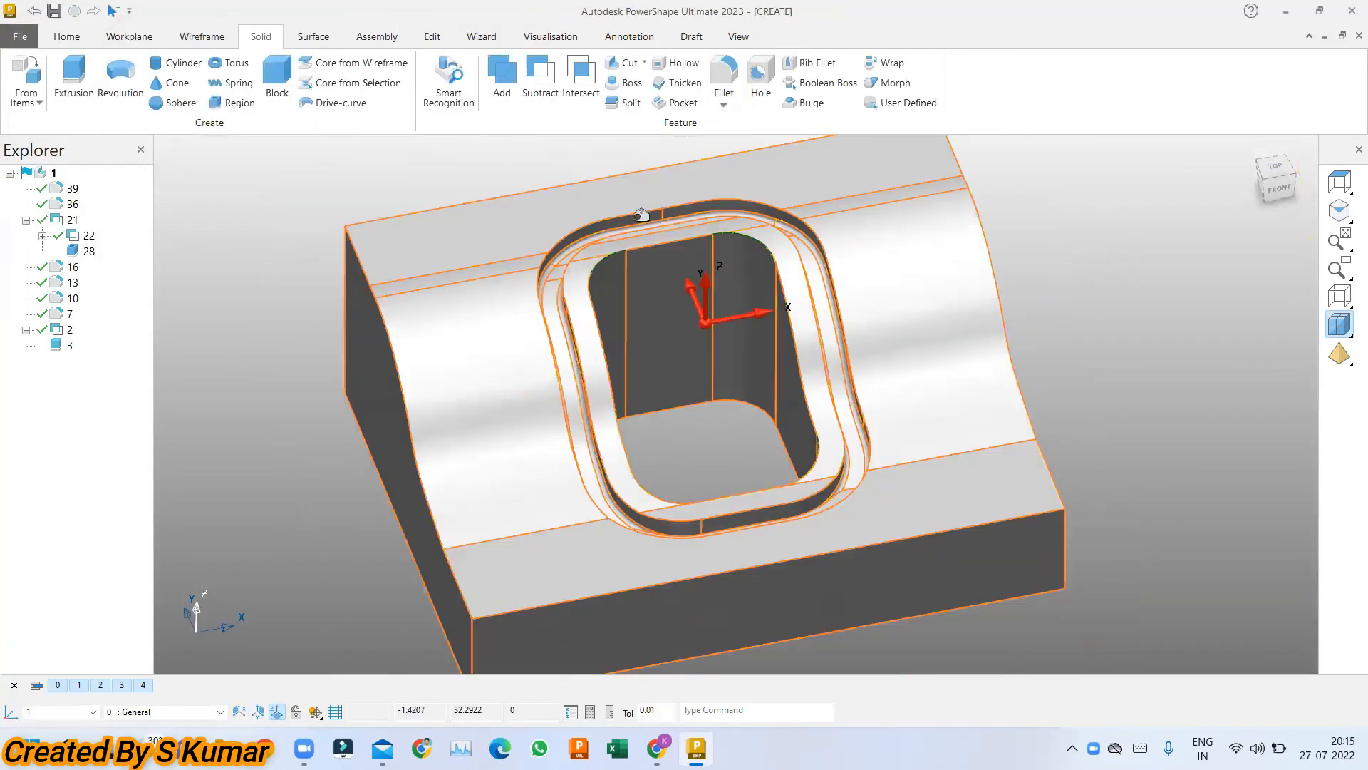
middle_drag(696, 351, 868, 435)
middle_drag(810, 361, 709, 293)
scroll(514, 387, up, 1)
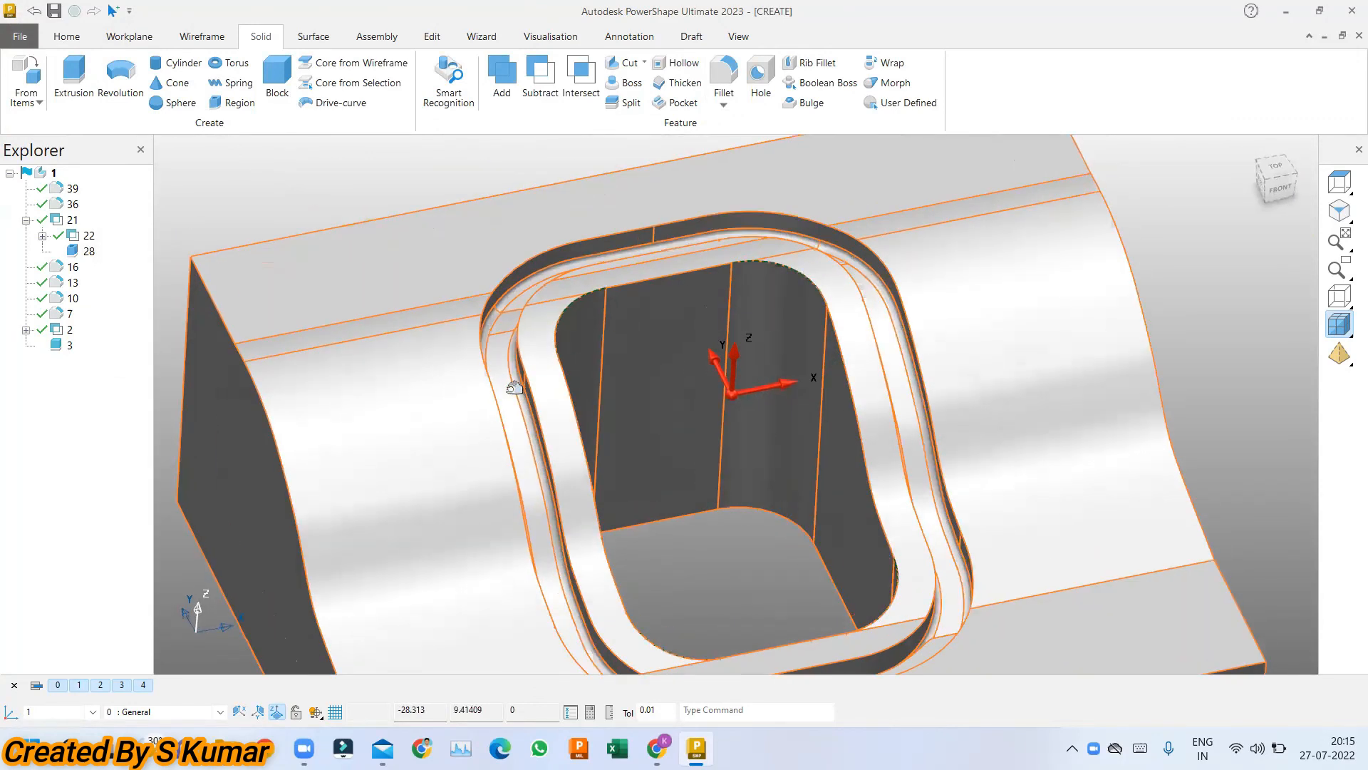
scroll(507, 352, down, 2)
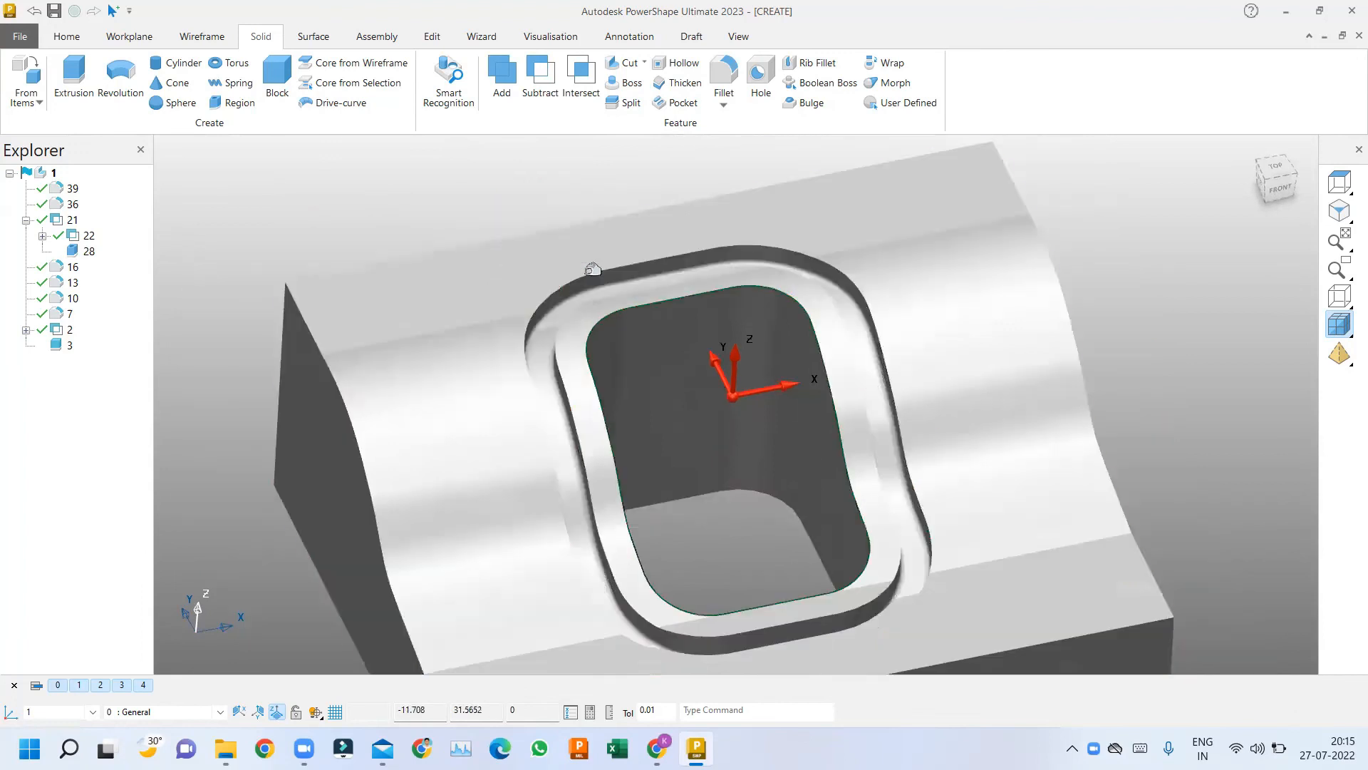
click(496, 167)
click(520, 601)
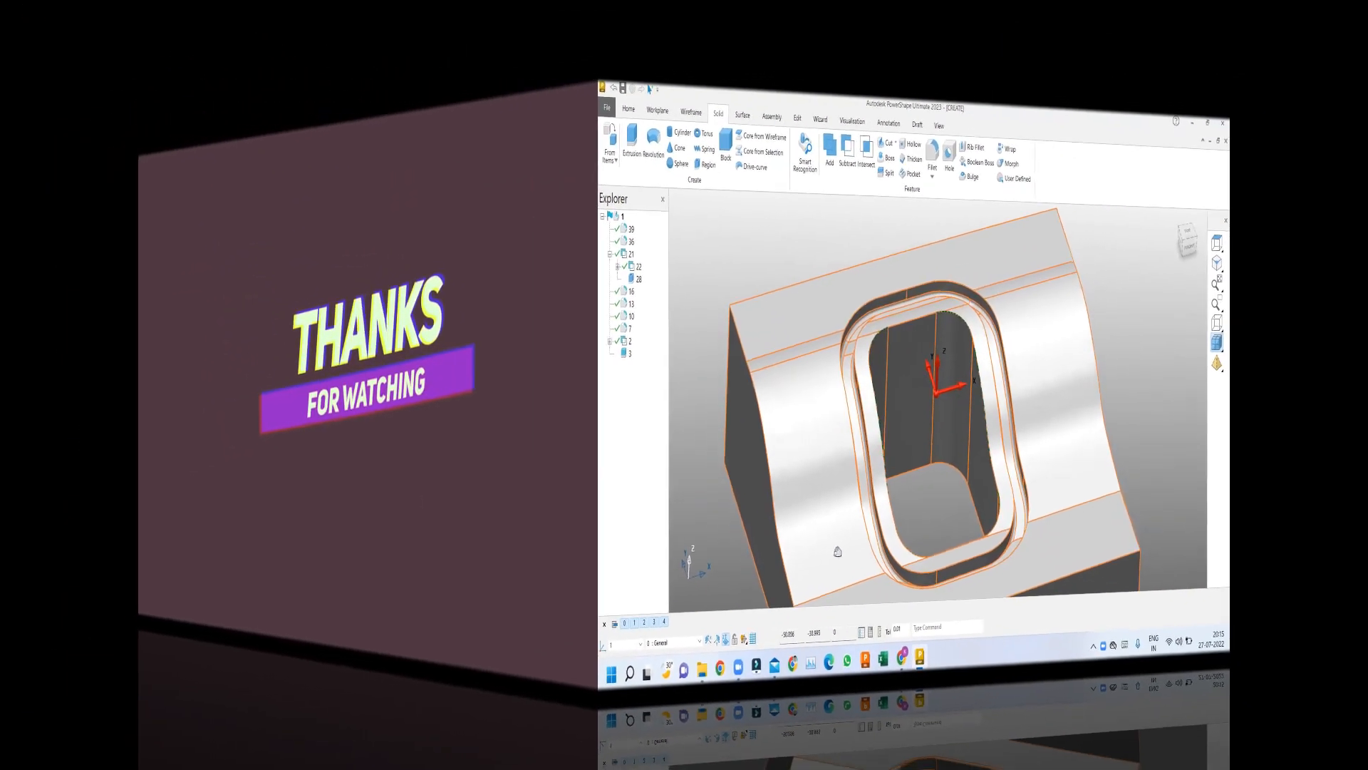